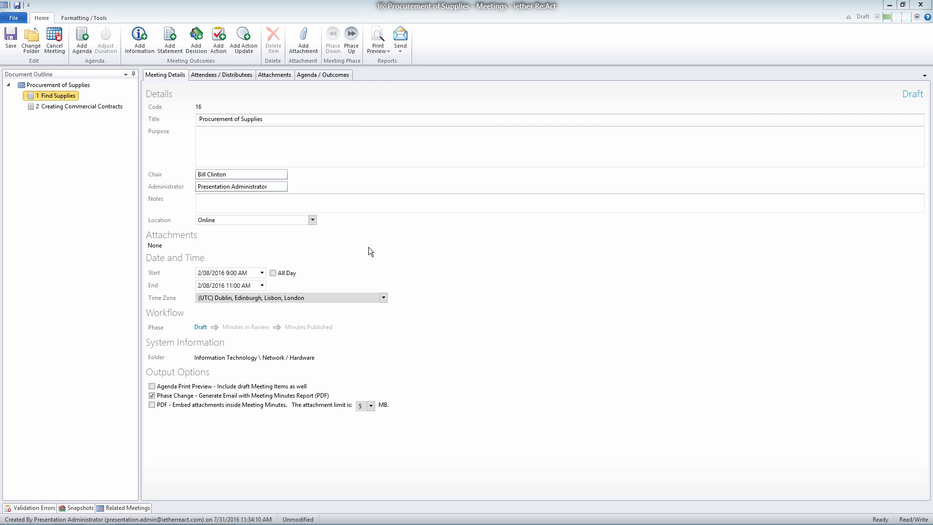
Leave the meeting window and show the actions list for all projects.
left_click(919, 5)
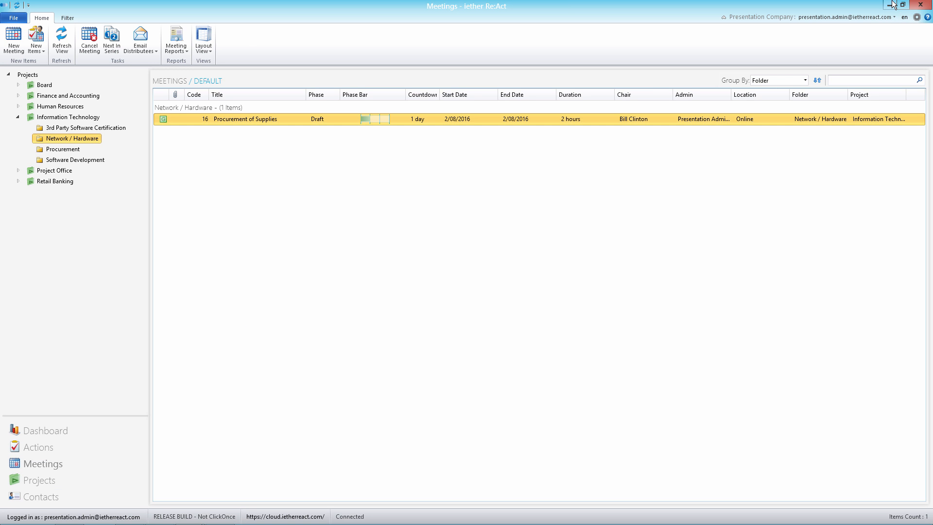
left_click(29, 448)
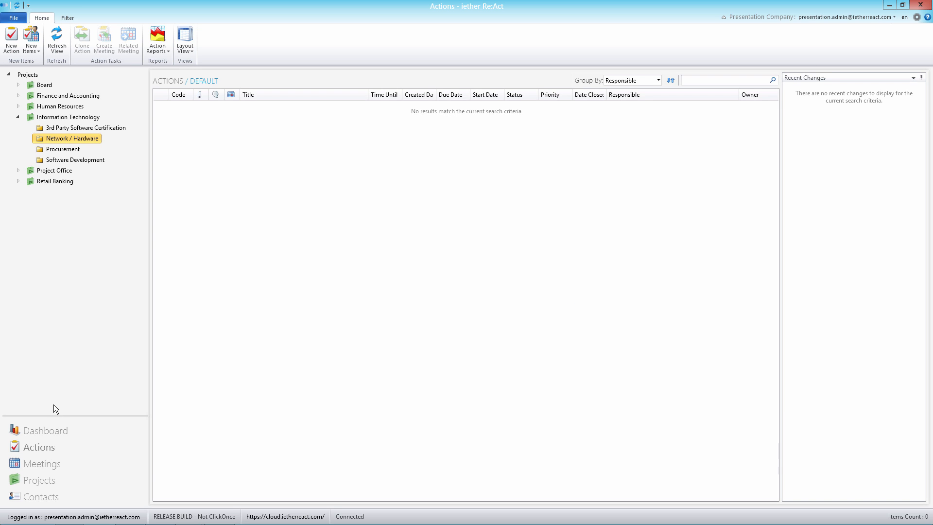
left_click(30, 74)
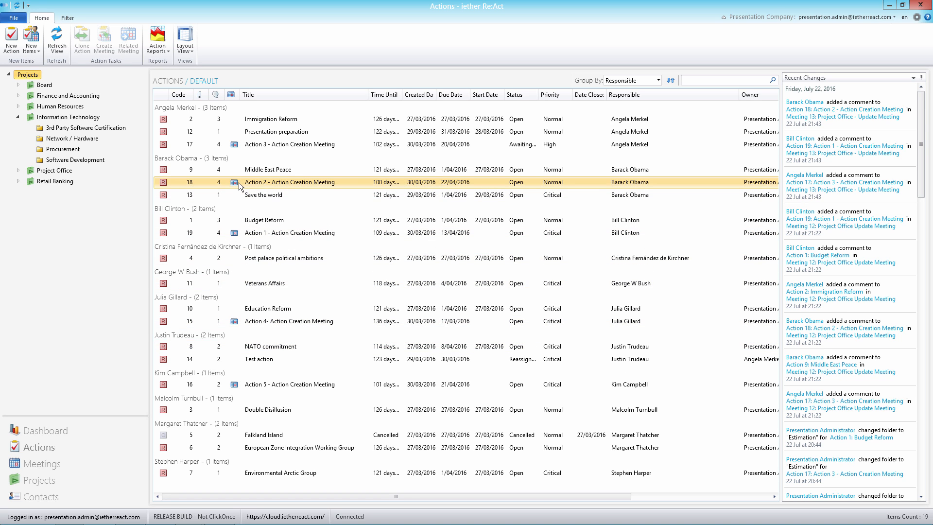
Move the Owner column ahead of the Responsible column in the actions list and select "Action 3 - Action Creation Meeting".
left_click(626, 132)
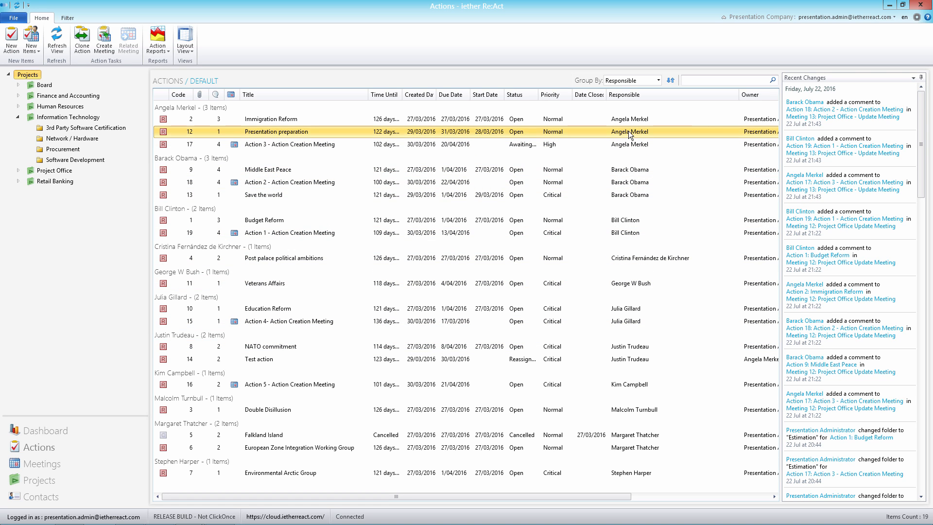
left_click_drag(739, 95, 689, 99)
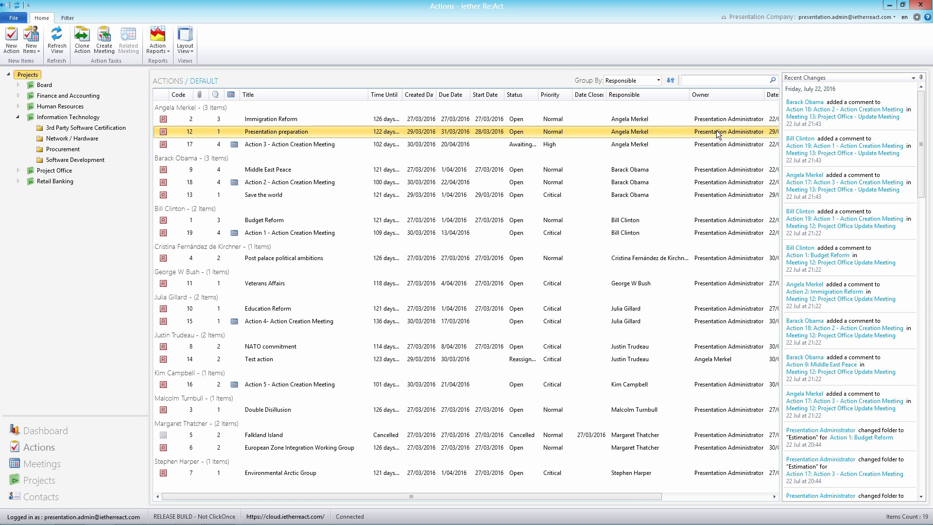
left_click_drag(728, 95, 690, 96)
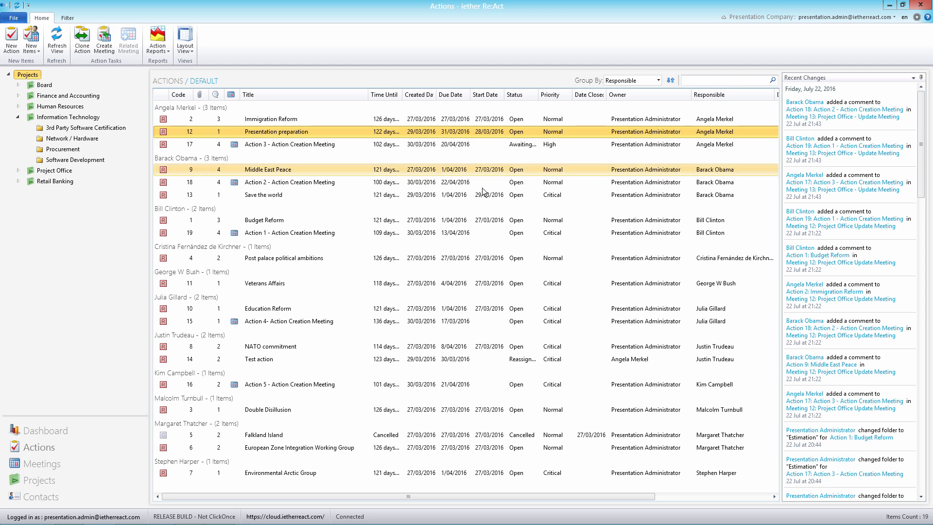
left_click(234, 142)
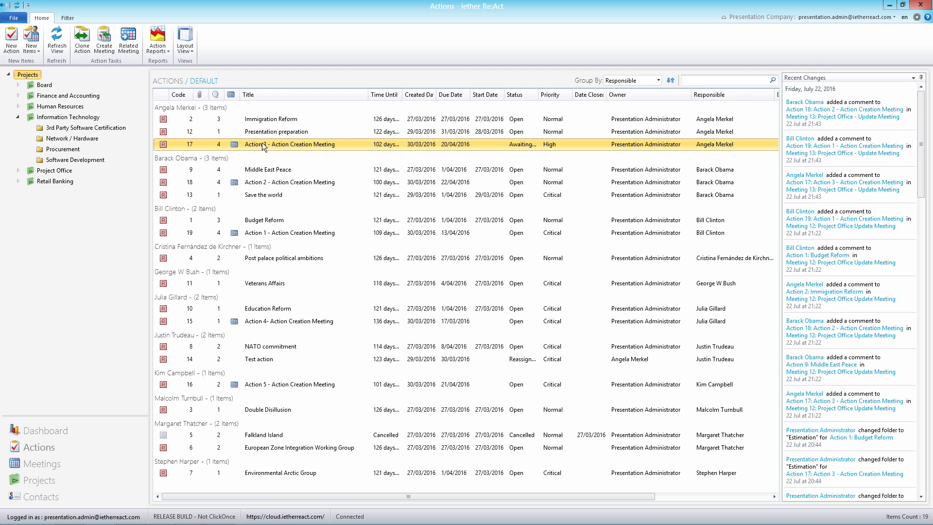
Show the meetings list and return to the Procurement of Supplies meeting's agenda and outcomes.
left_click(51, 462)
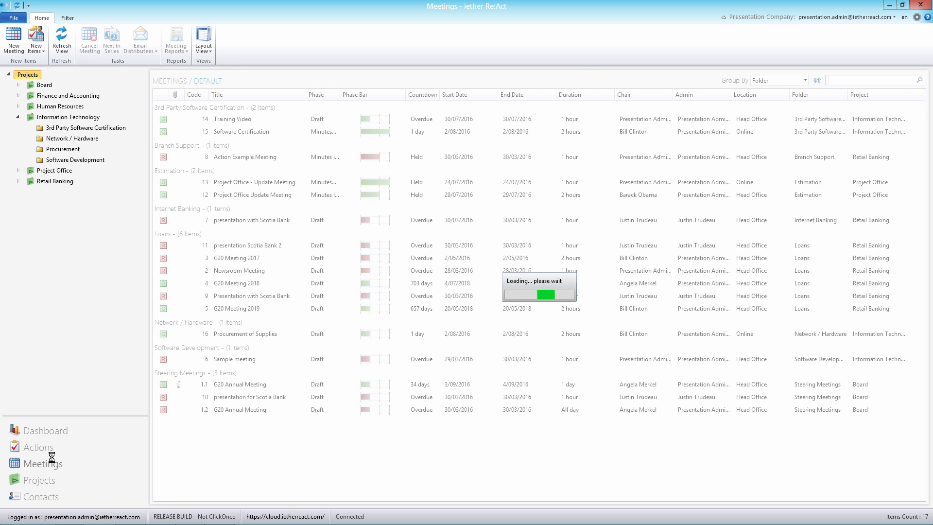
mouse_move(308, 521)
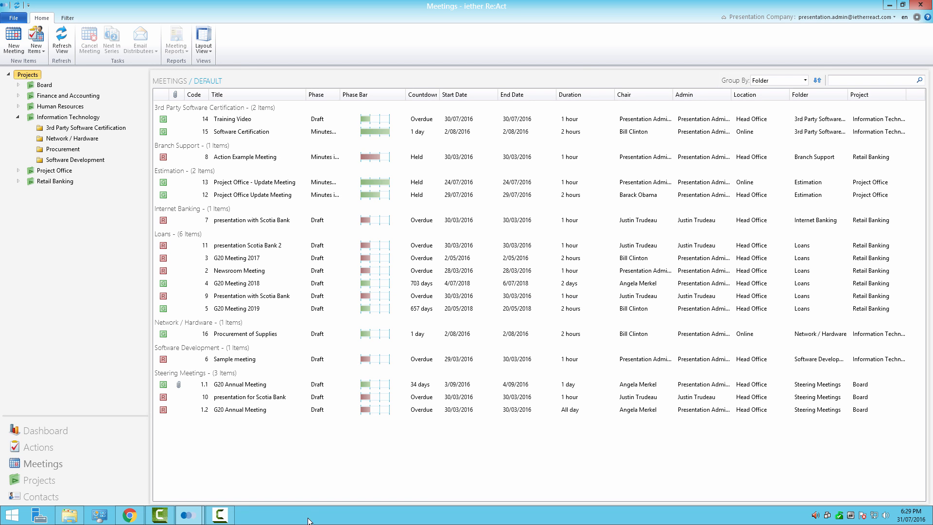
mouse_move(203, 515)
left_click(250, 431)
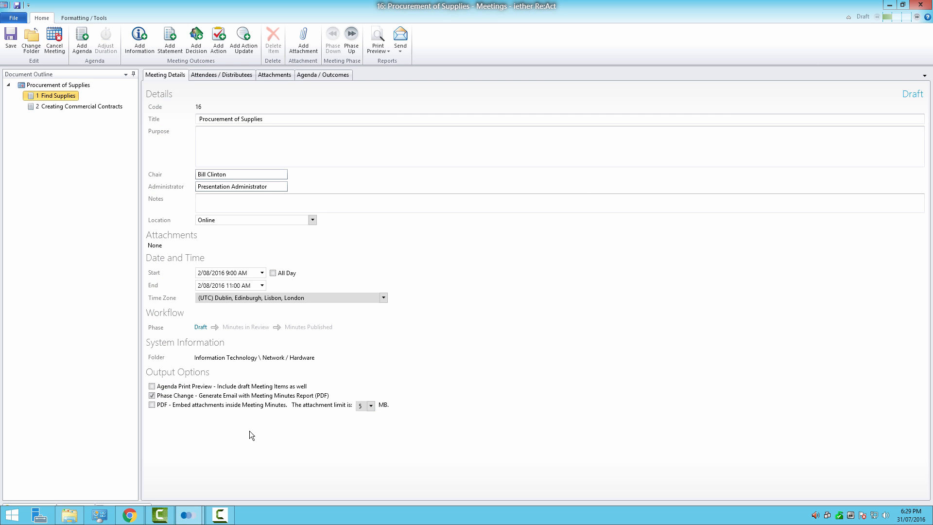
left_click_drag(466, 6, 587, 208)
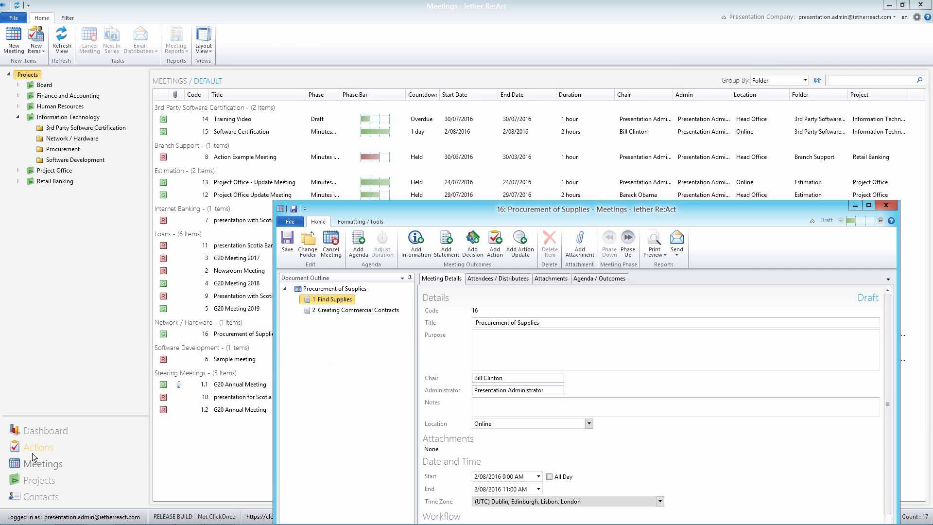
double_click(442, 207)
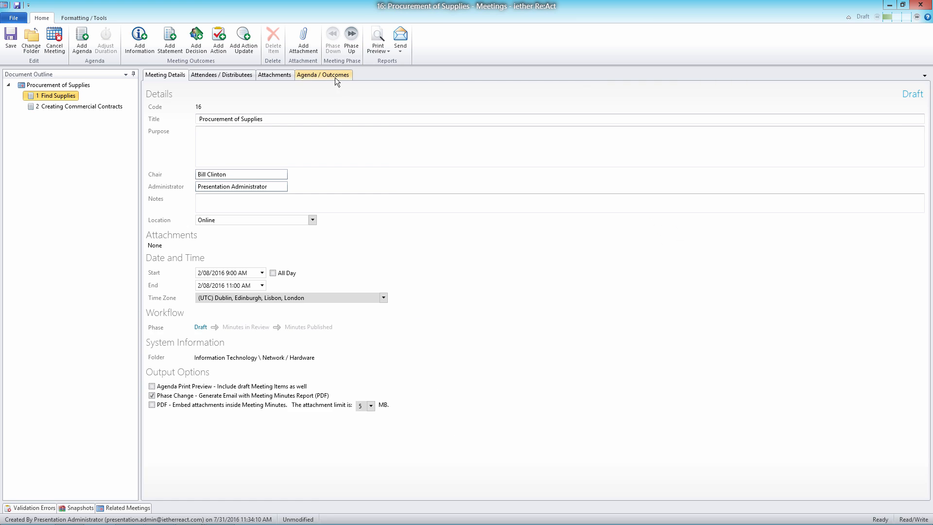
left_click(334, 77)
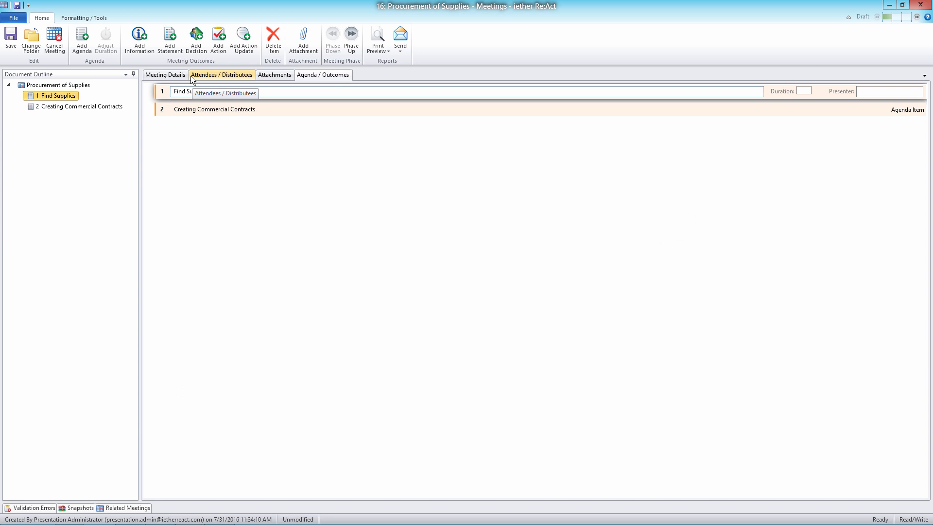
Add an action titled "Find internet cable from a supplier" under the Find Supplies agenda item.
left_click(218, 40)
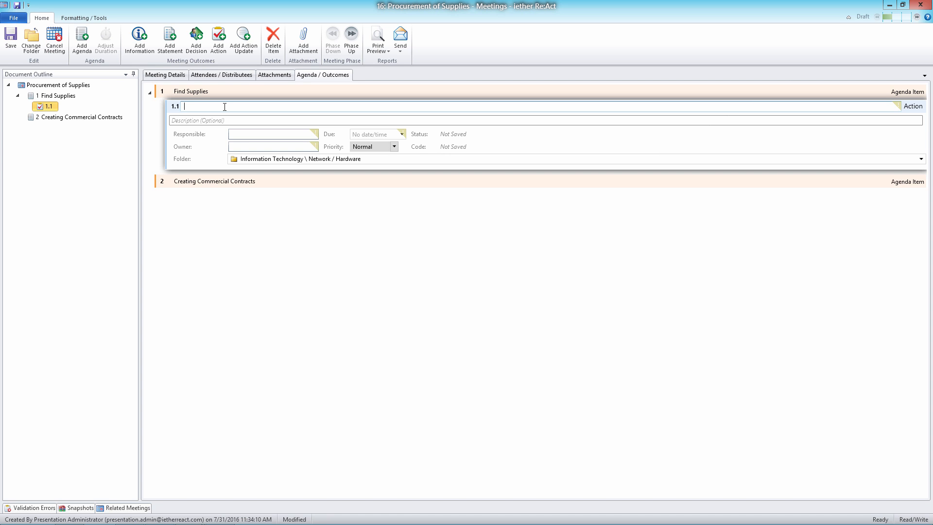
type("Find internet cable from a supplier")
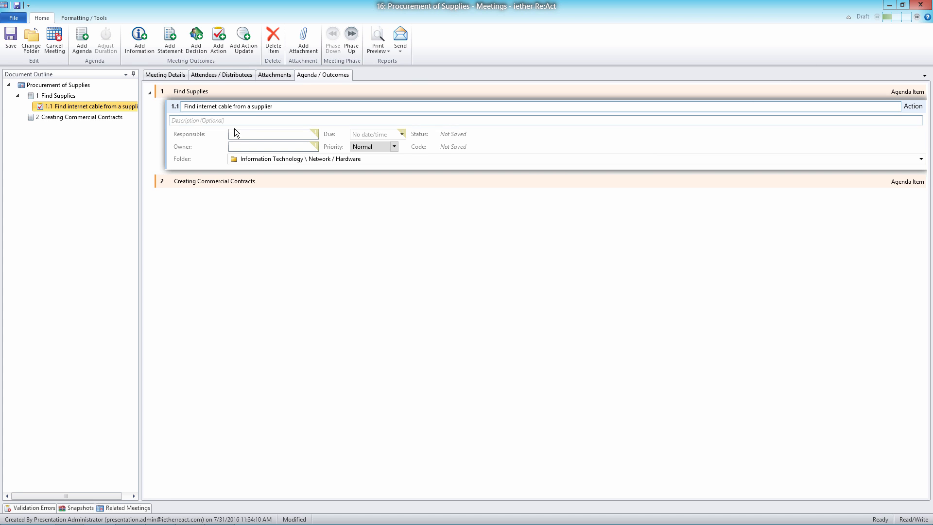
Assign Presentation Administrator as the person responsible for the new action.
left_click(251, 134)
type("Presentation Administrator")
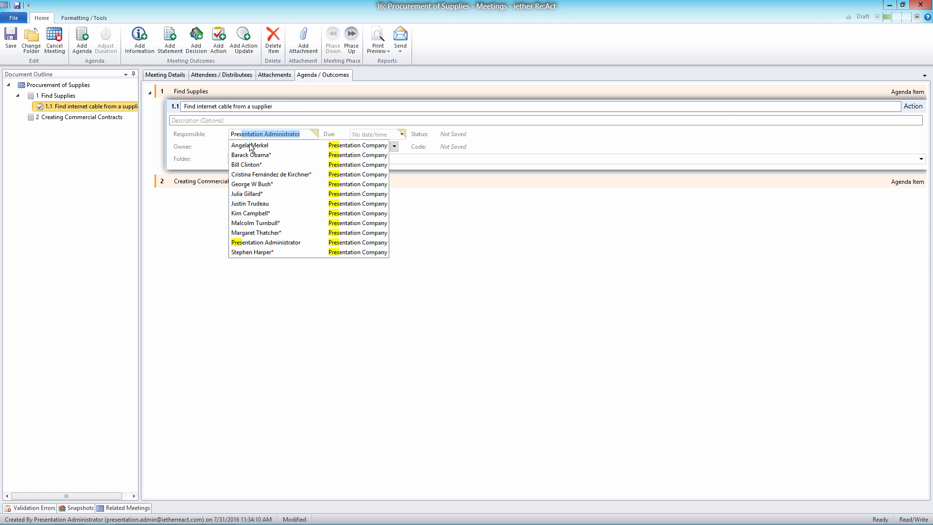
left_click(259, 242)
Set the owner of the internet cable action to Presentation Administrator.
left_click(248, 144)
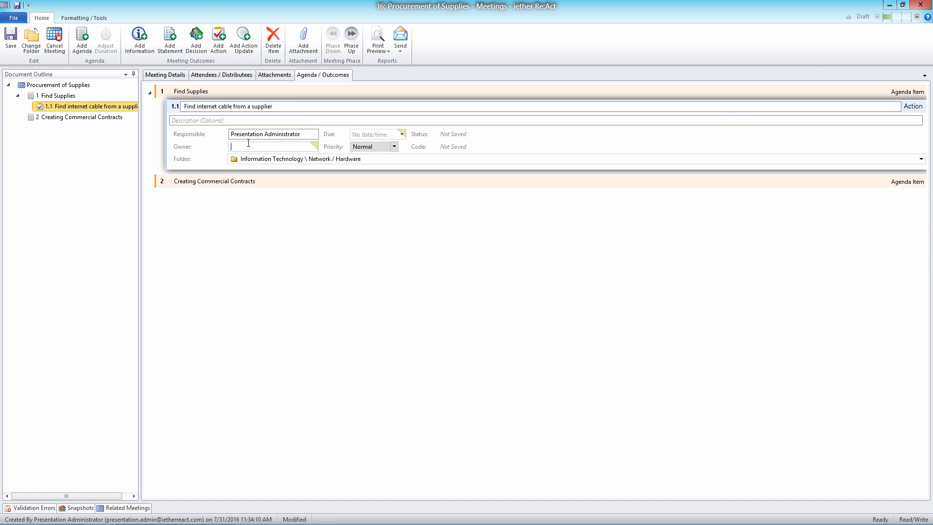
type("Bil")
key("BackSpace")
key("BackSpace")
key("BackSpace")
type("A")
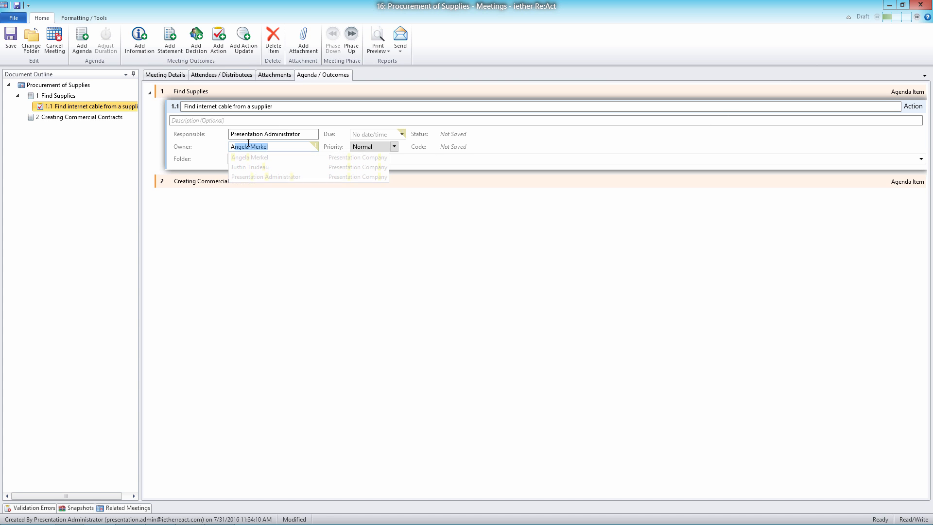
key("BackSpace")
key("BackSpace")
type("Presentation Administrator")
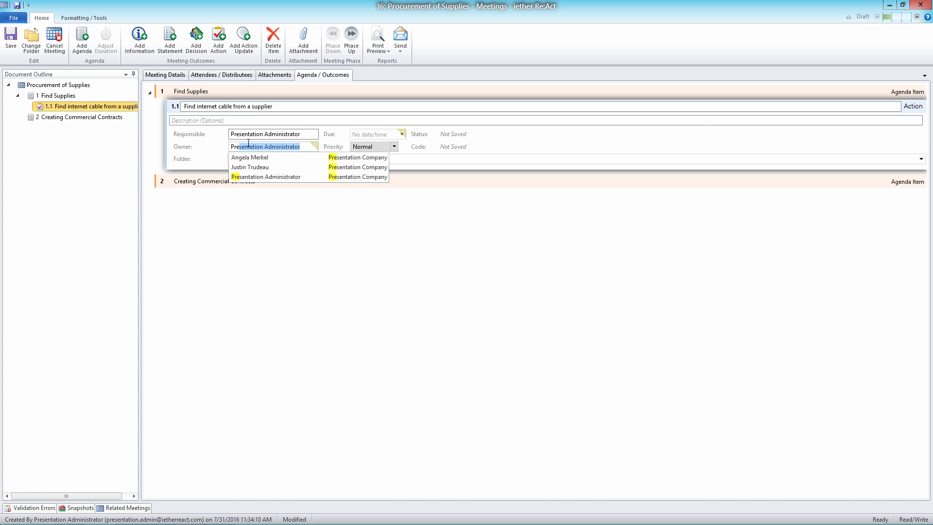
left_click(247, 176)
Set the person responsible for the internet cable action to Bill Clinton.
left_click_drag(302, 135, 172, 121)
type("B")
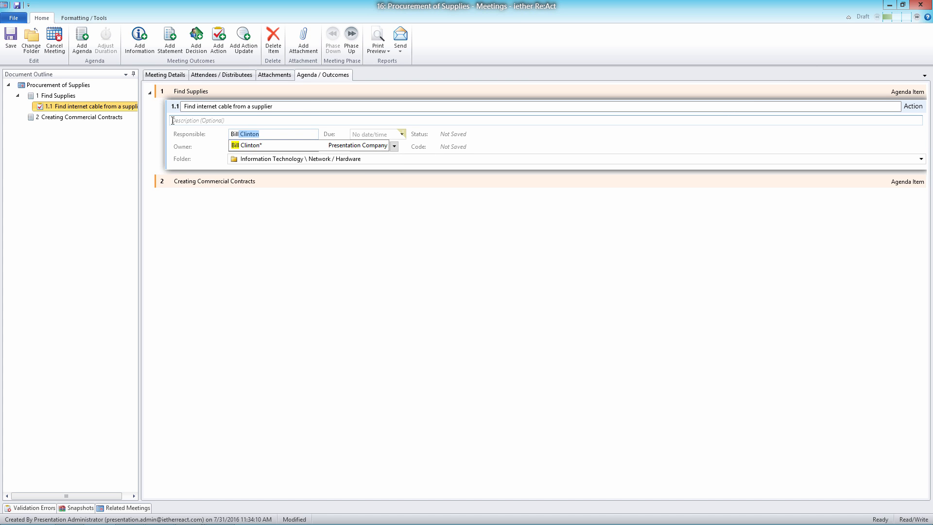
type("ill")
left_click(275, 145)
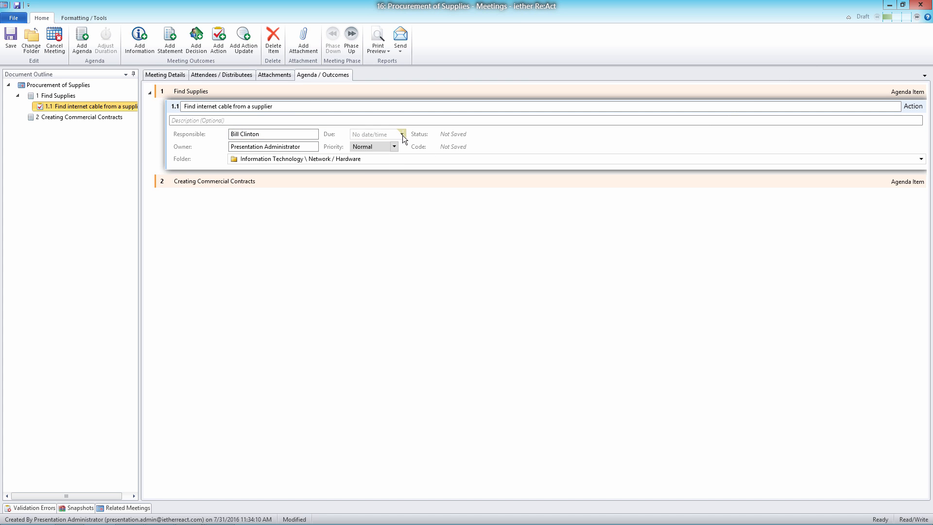
Set the action's due date to 4/08/2016 and its priority to Critical.
left_click(402, 135)
left_click(391, 218)
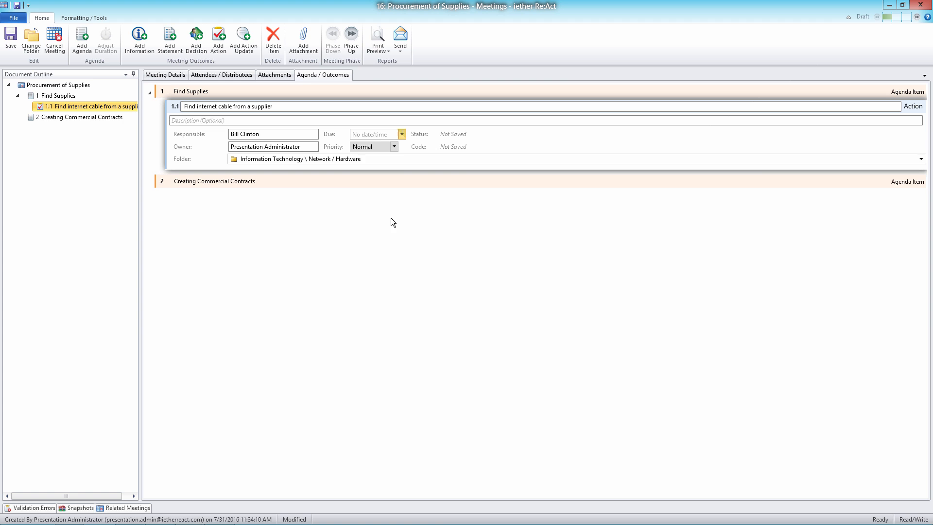
left_click(395, 148)
left_click(377, 156)
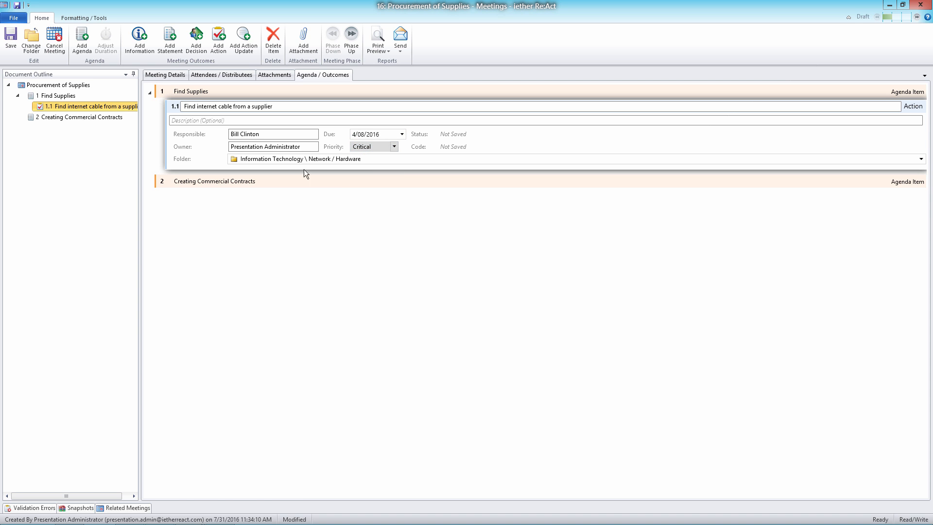
File the action in Information Technology \ 3rd Party Software Certification and add the description "Please contact and price supplies".
left_click(384, 160)
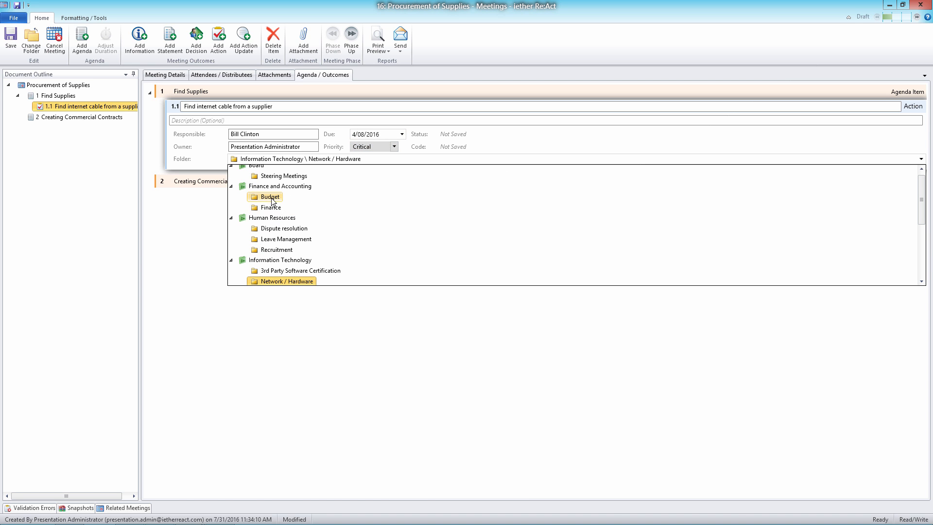
left_click(286, 271)
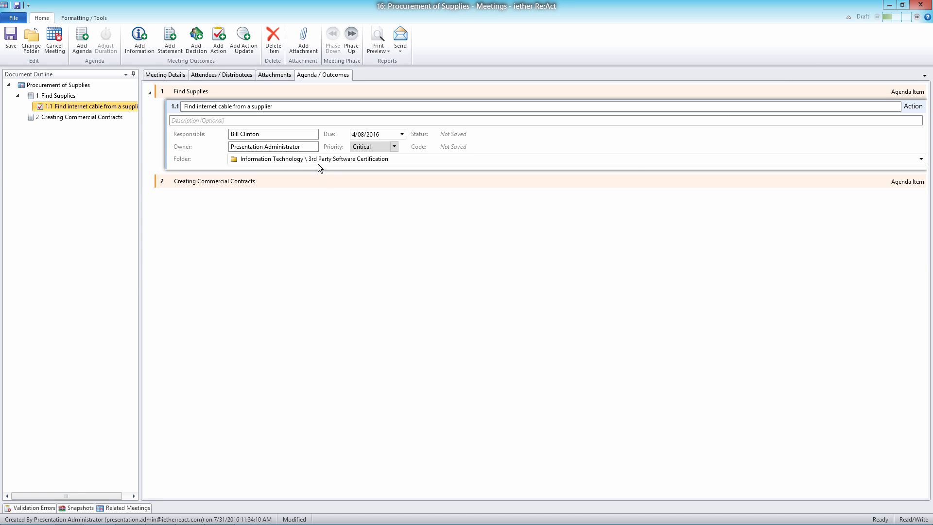
left_click(234, 120)
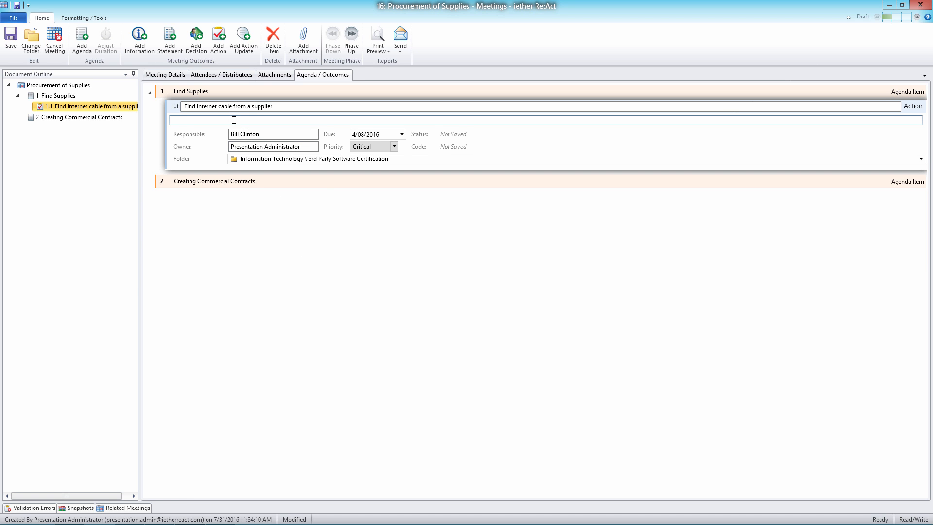
type("Please contact and p")
type("re")
type("ce s")
type("upplies")
Save the meeting with its new action and check the action's available folders without changing the selection.
left_click(286, 109)
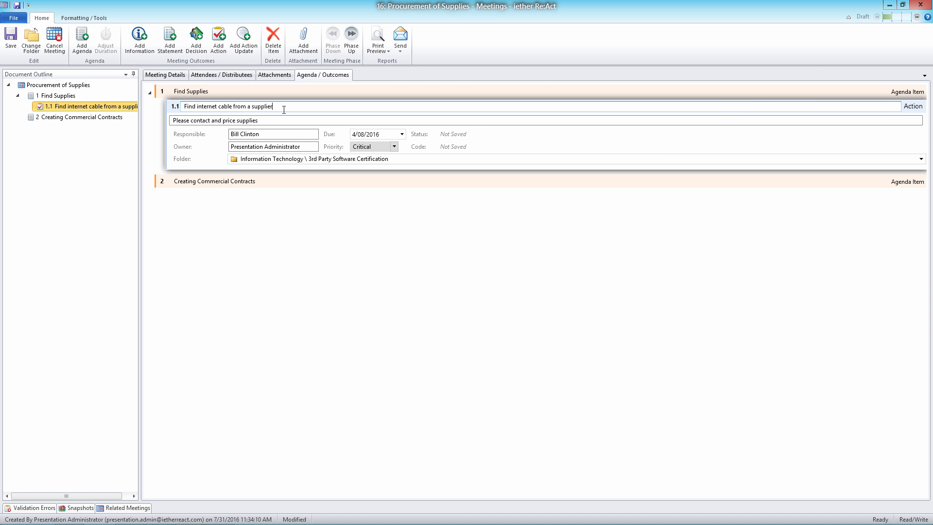
key("ctrl+s")
left_click(920, 159)
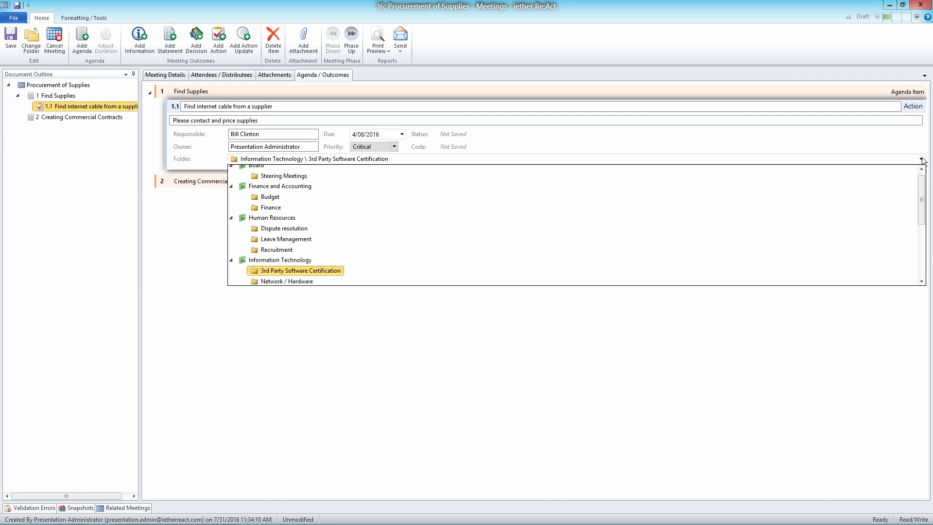
left_click(922, 160)
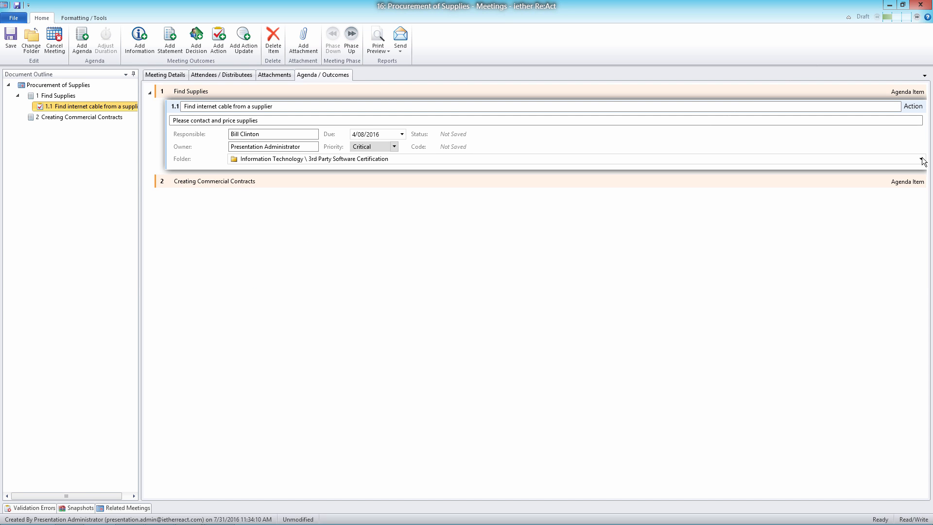
View the meetings in the 3rd Party Software Certification folder and return to the Procurement of Supplies meeting.
left_click(890, 5)
left_click(78, 128)
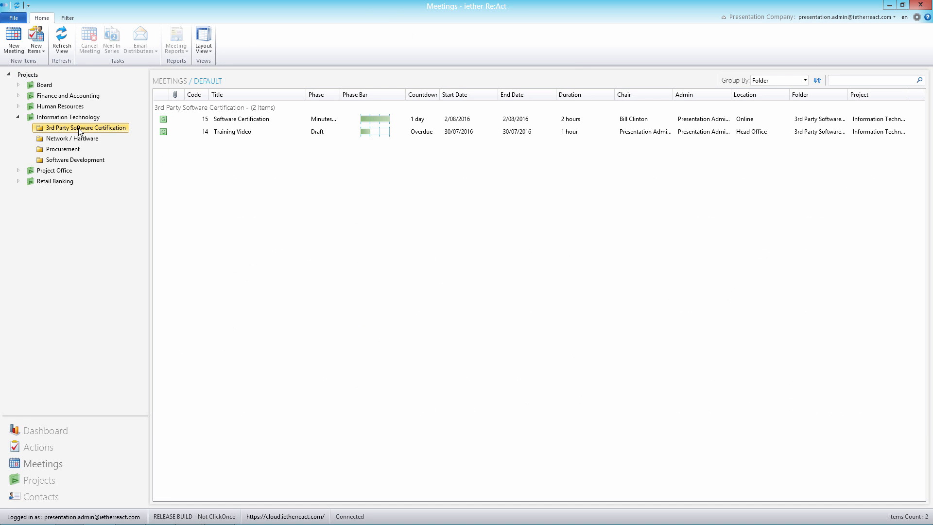
mouse_move(256, 514)
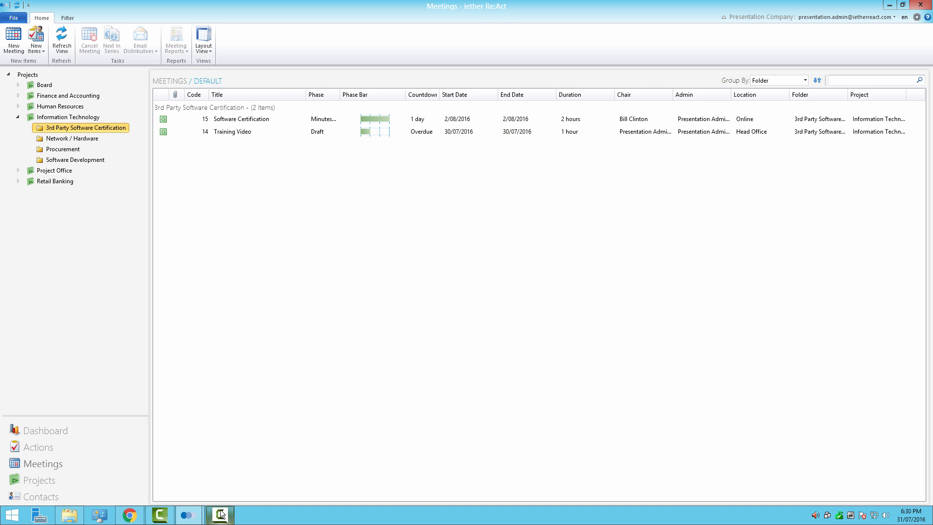
mouse_move(220, 513)
left_click(252, 431)
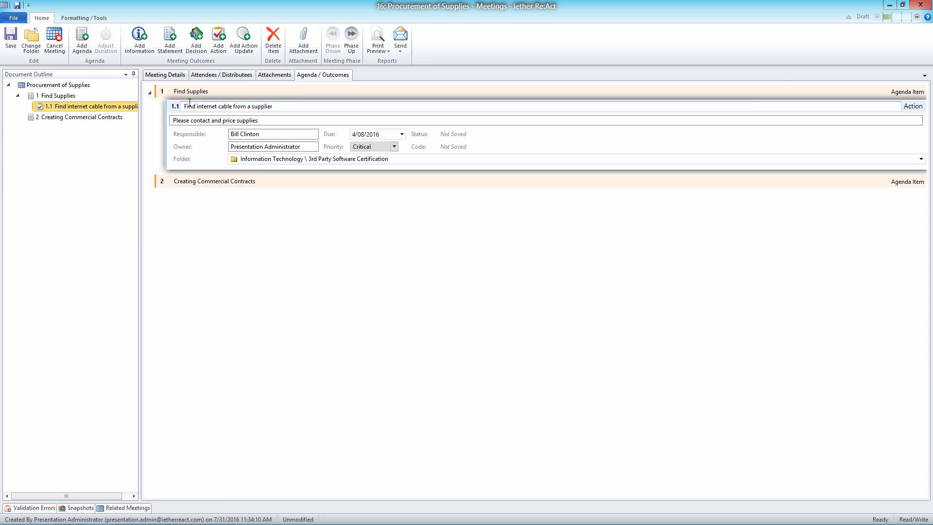
Check the actions list of the 3rd Party Software Certification folder and return to the Procurement of Supplies meeting.
left_click(893, 4)
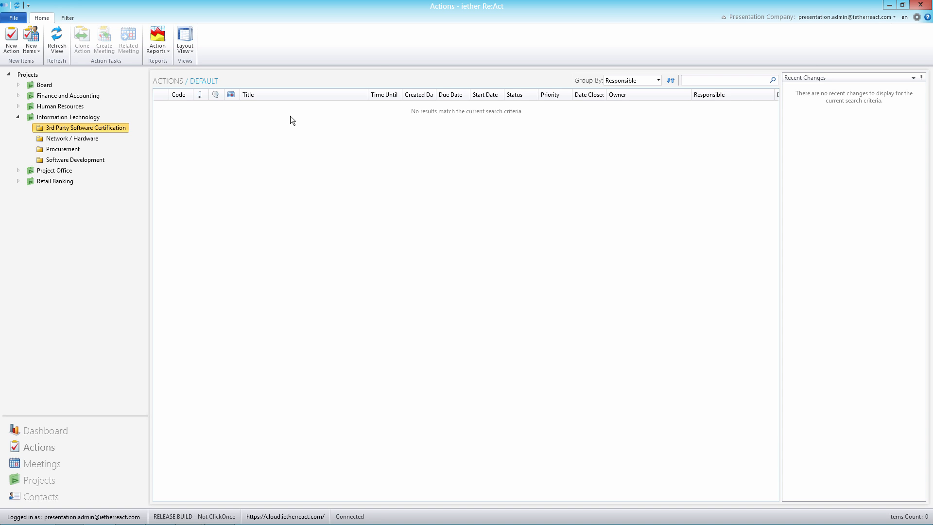
mouse_move(274, 512)
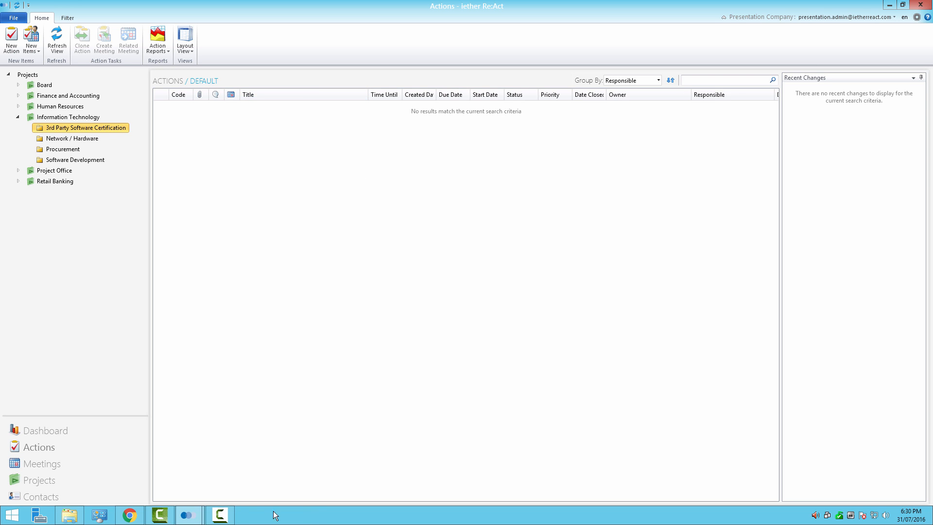
left_click(187, 515)
left_click(250, 432)
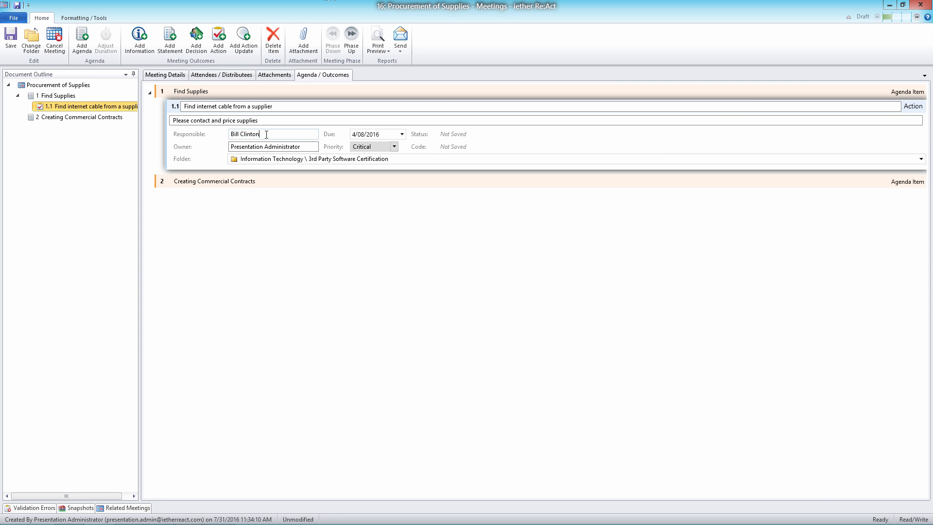
Clear the responsible person from the internet cable action.
left_click_drag(266, 134, 185, 128)
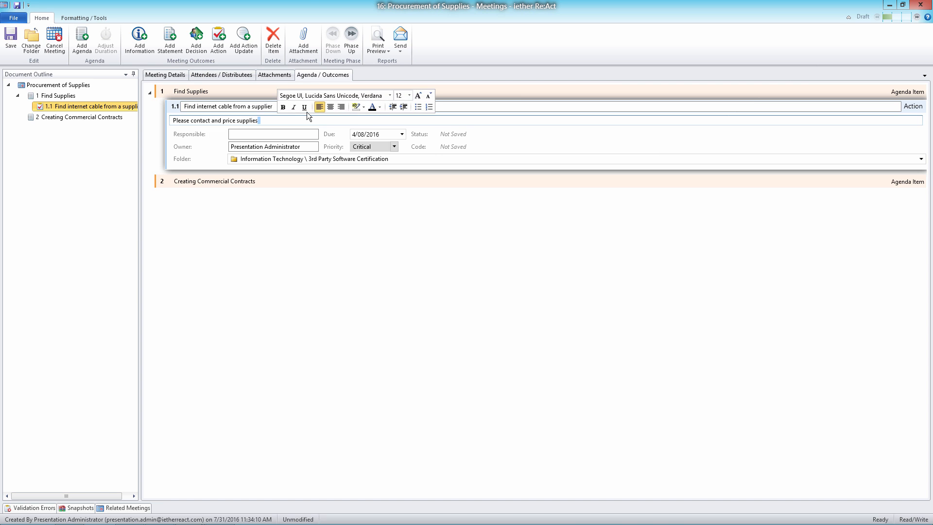
key("BackSpace")
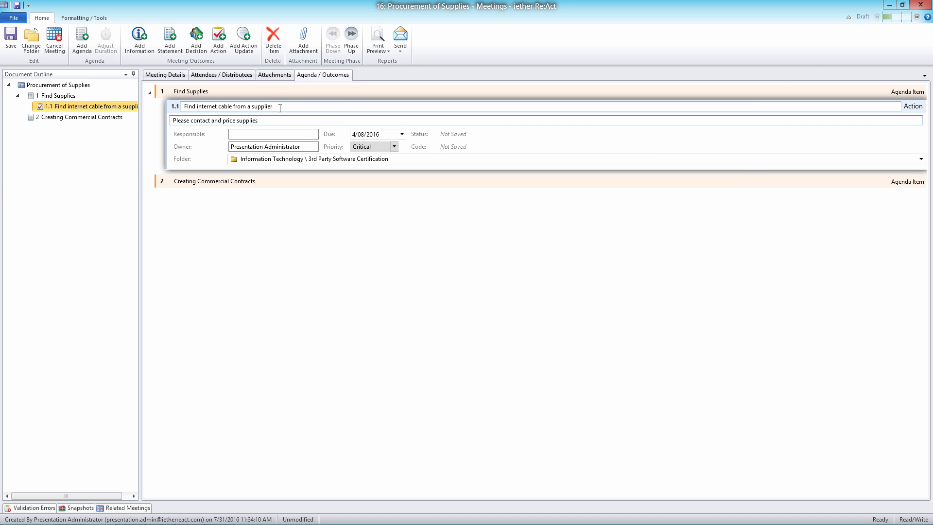
Save the meeting with the internet cable action's responsible person left blank.
left_click(280, 134)
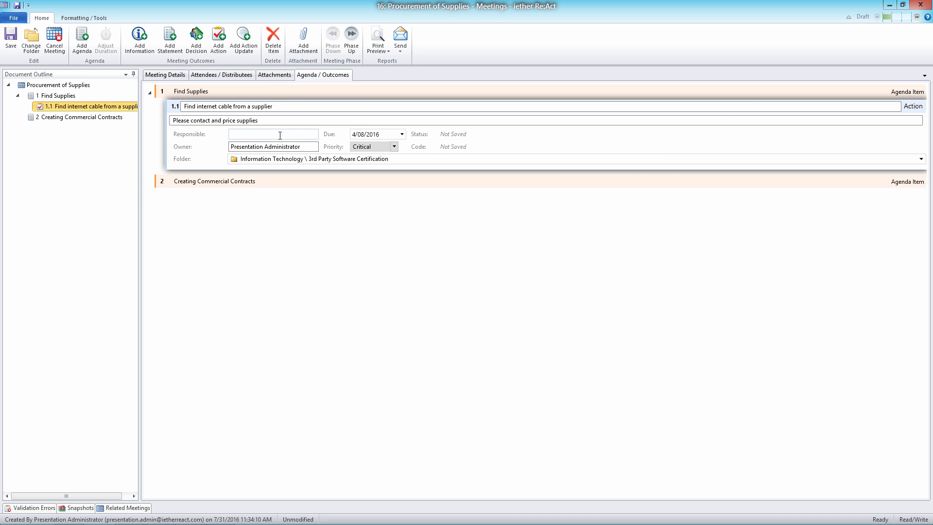
type("f")
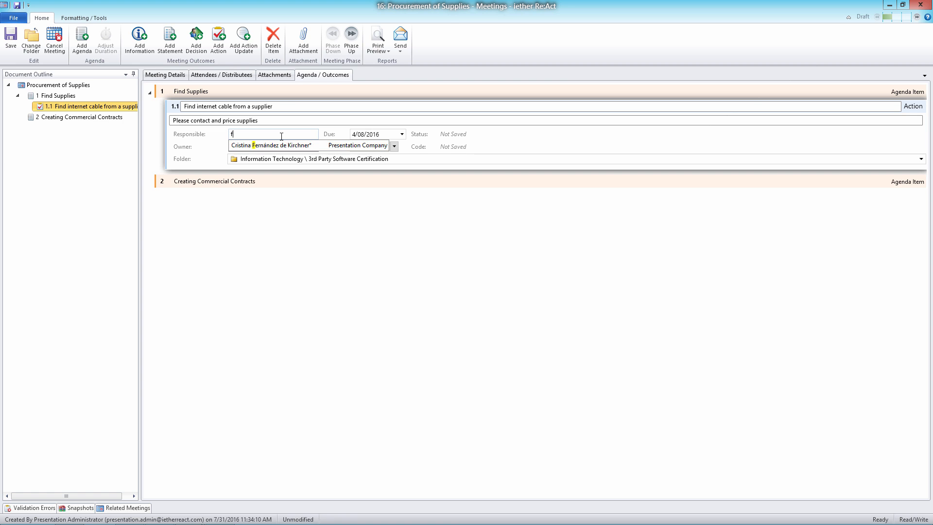
left_click(288, 110)
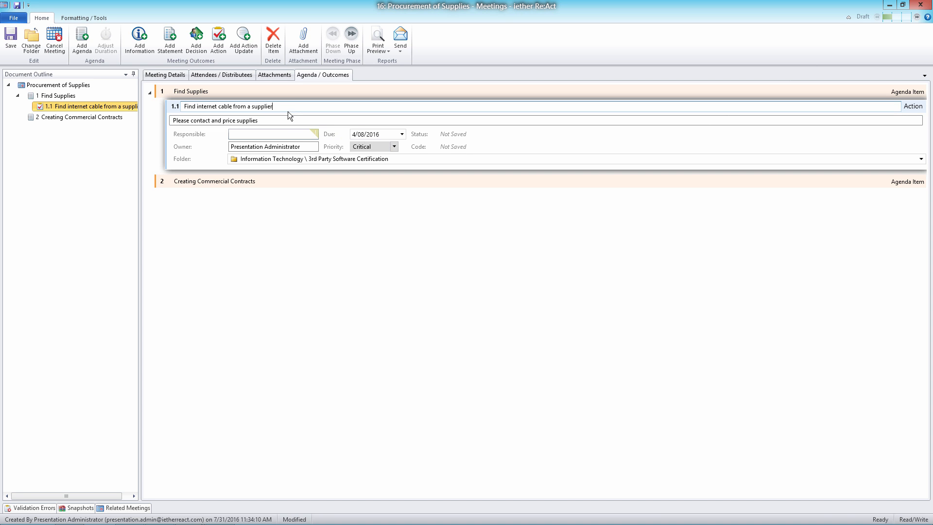
left_click(17, 5)
left_click(246, 132)
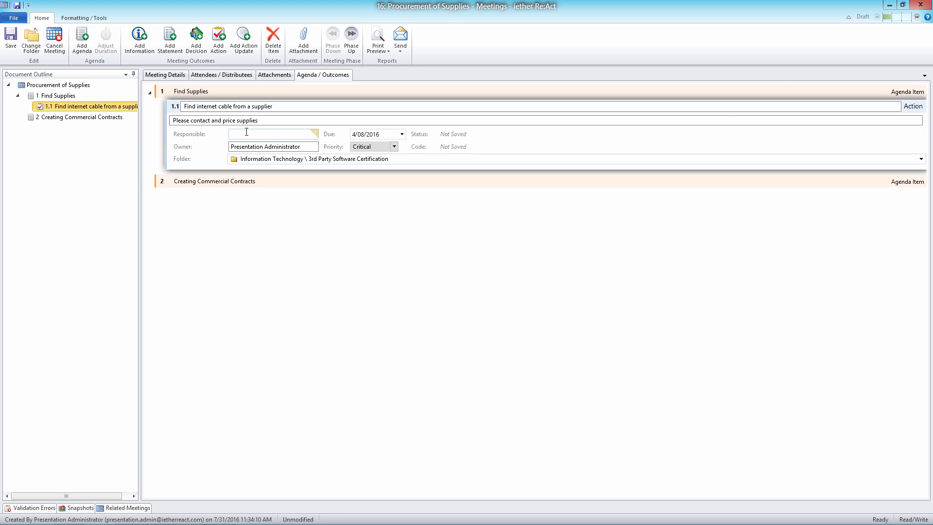
left_click(267, 119)
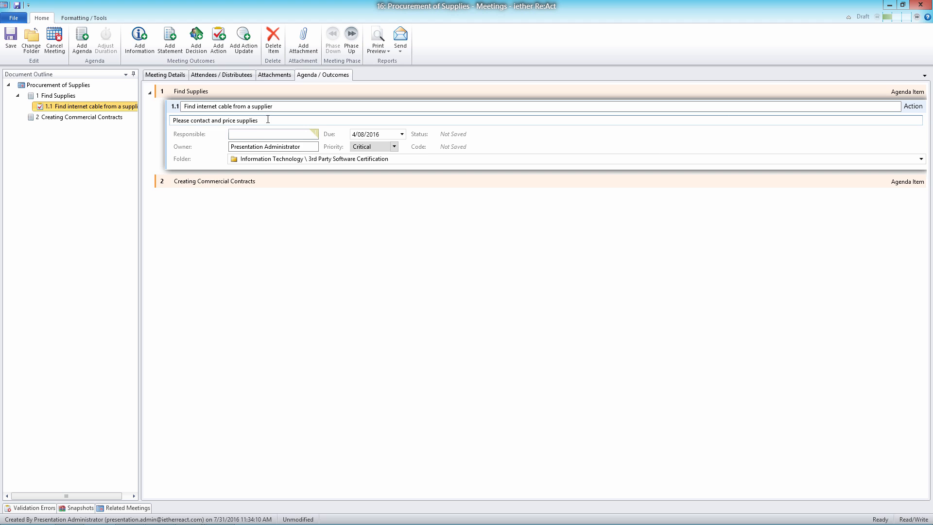
Assign Barack Obama as the responsible person for the internet cable action.
left_click(257, 137)
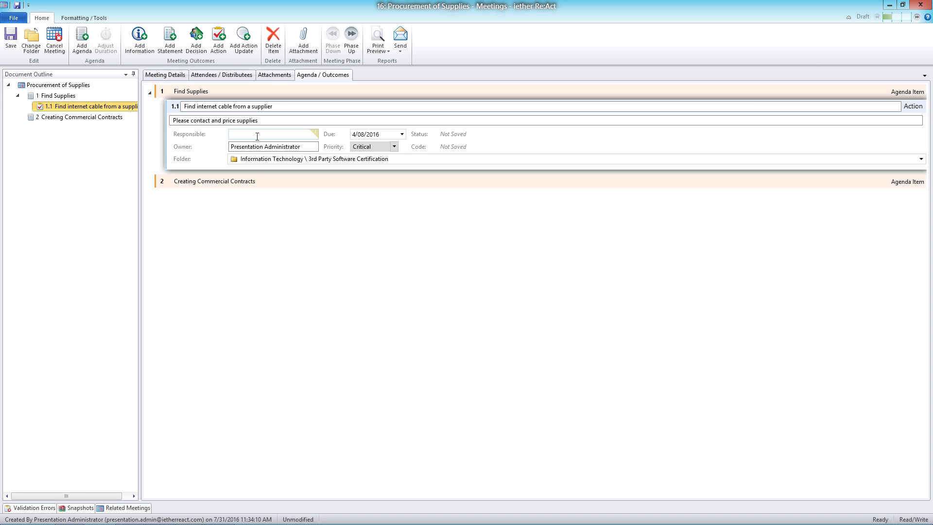
type("Barack Obama")
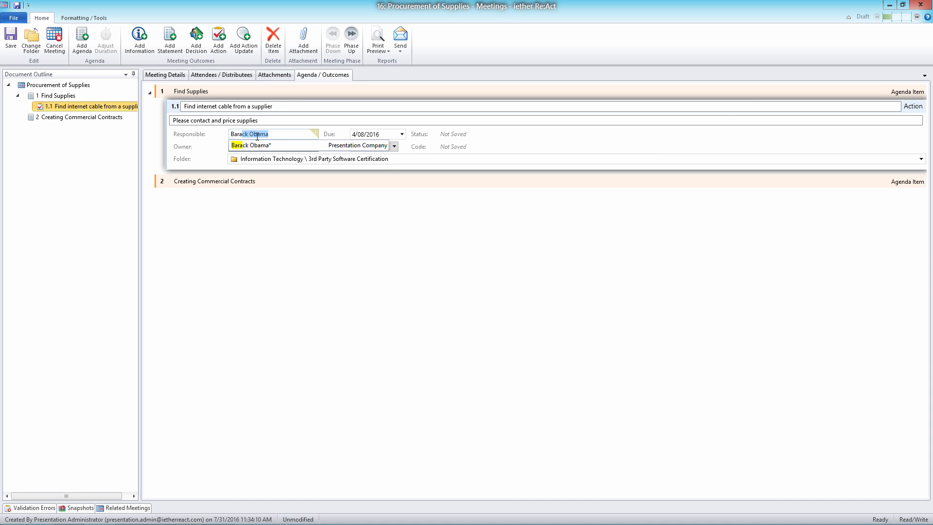
left_click(266, 144)
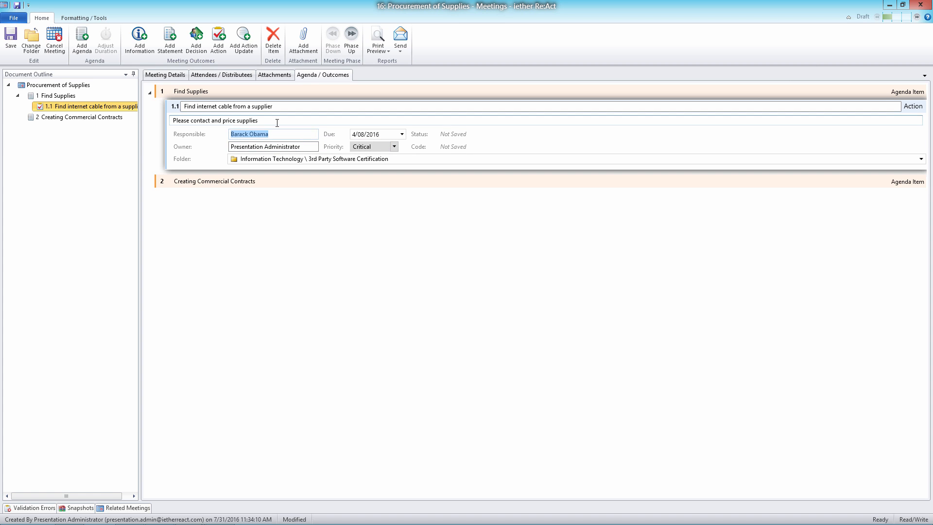
left_click(277, 123)
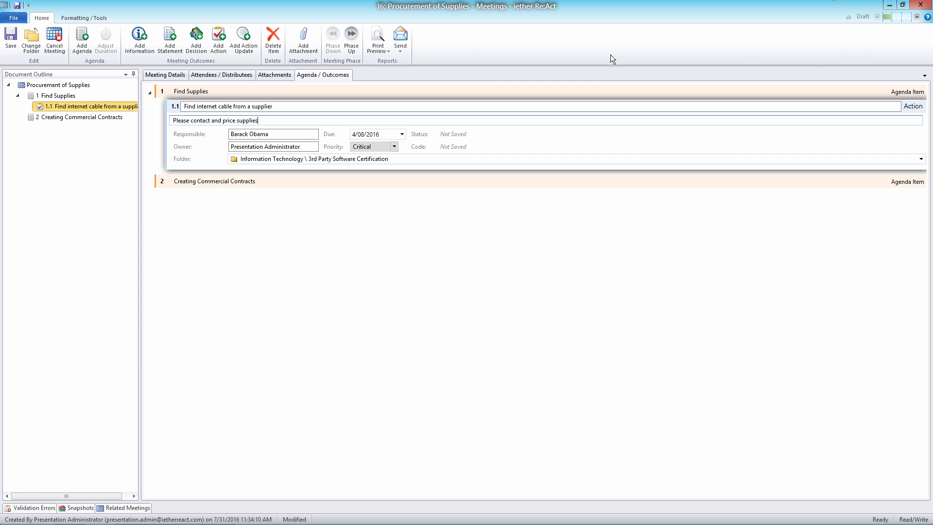
Advance the meeting to its next phase, checking the actions list before confirming the creation of the new action.
left_click(350, 37)
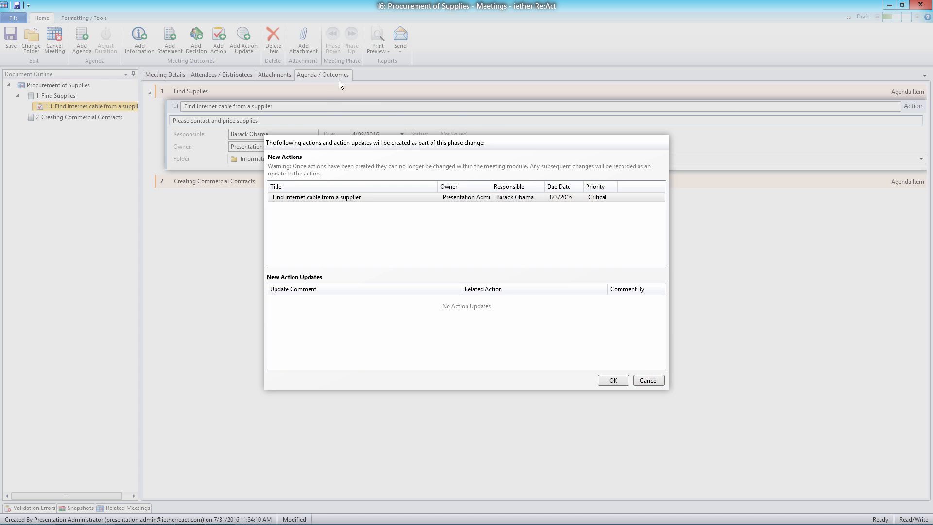
left_click(299, 197)
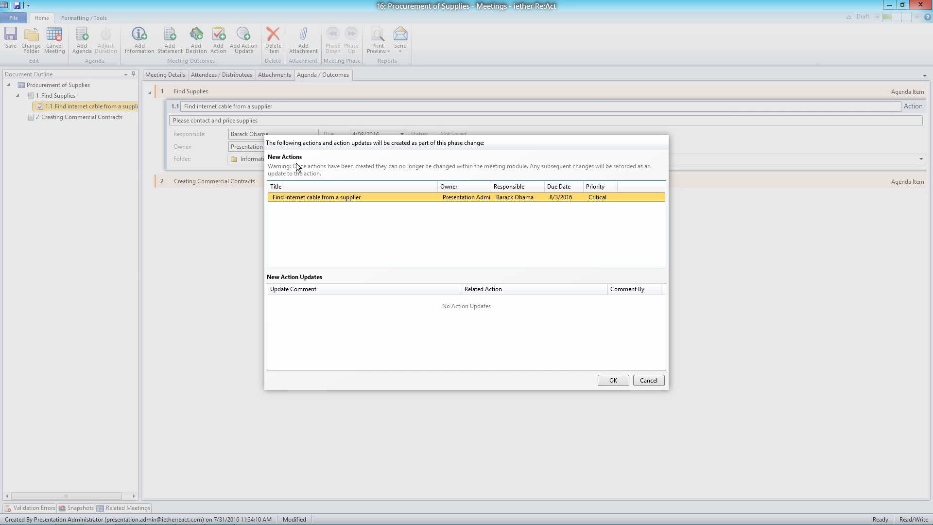
mouse_move(236, 516)
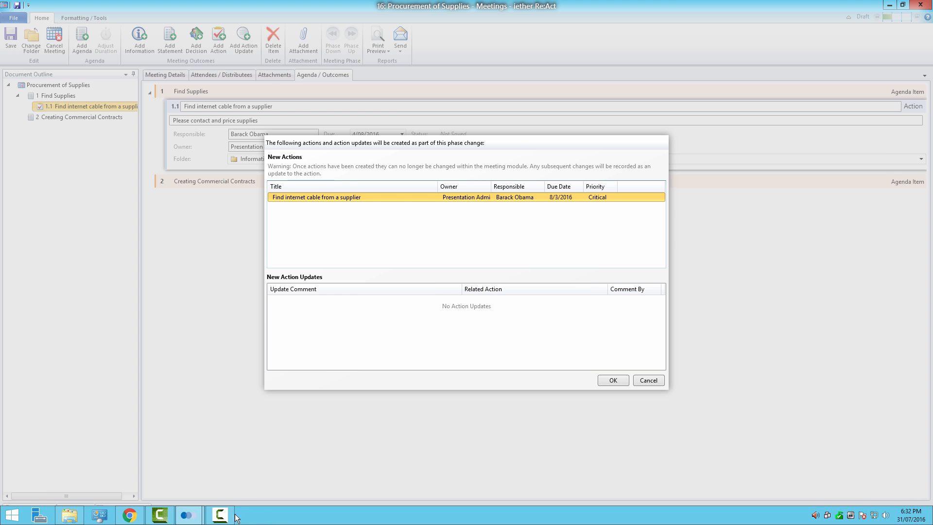
left_click(186, 514)
left_click(148, 430)
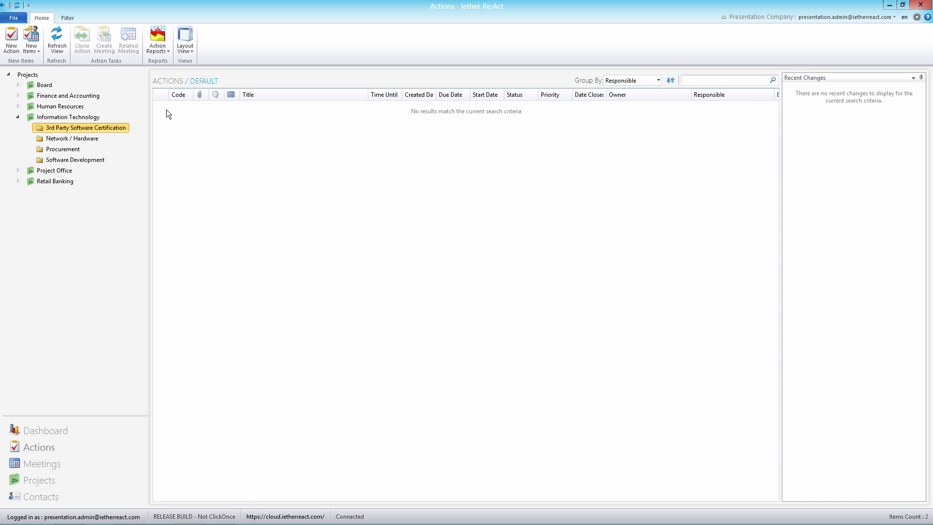
left_click(890, 6)
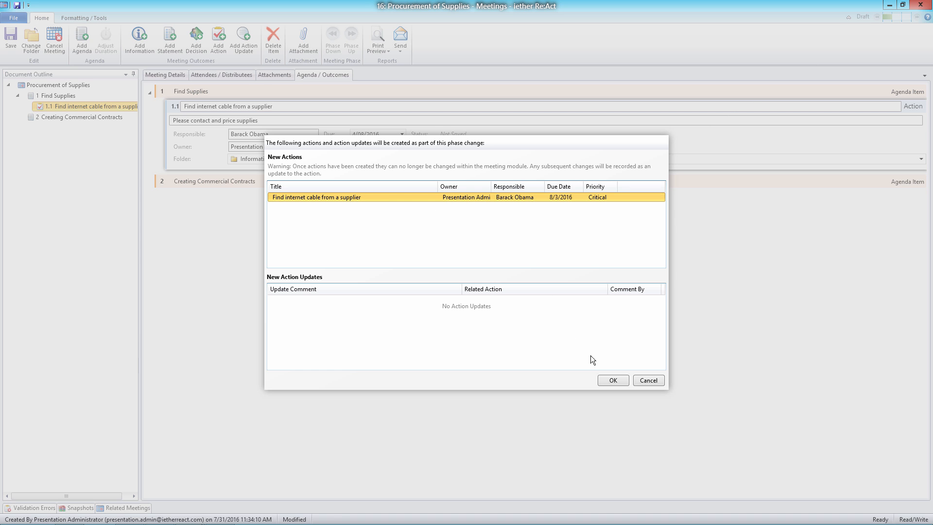
left_click(620, 381)
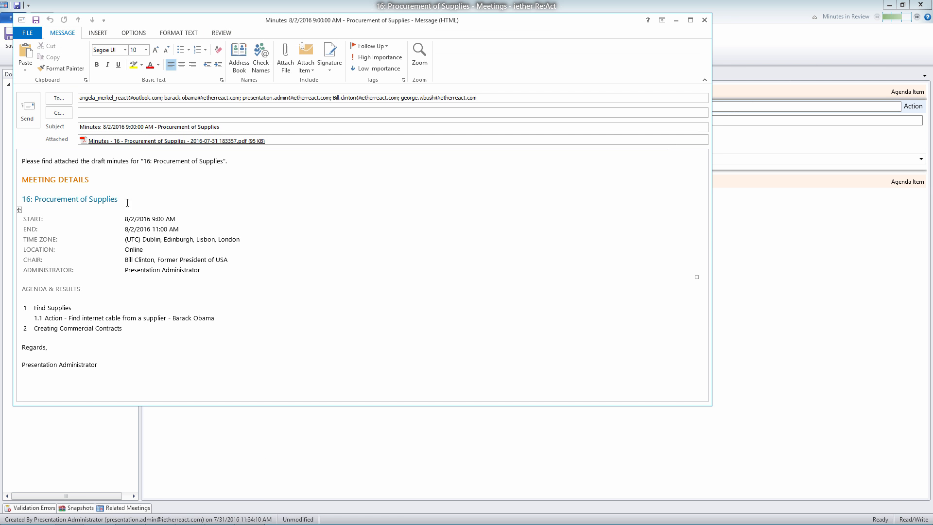
Review the internet cable action in the attached minutes PDF, and close the PDF and the minutes email without sending.
double_click(135, 141)
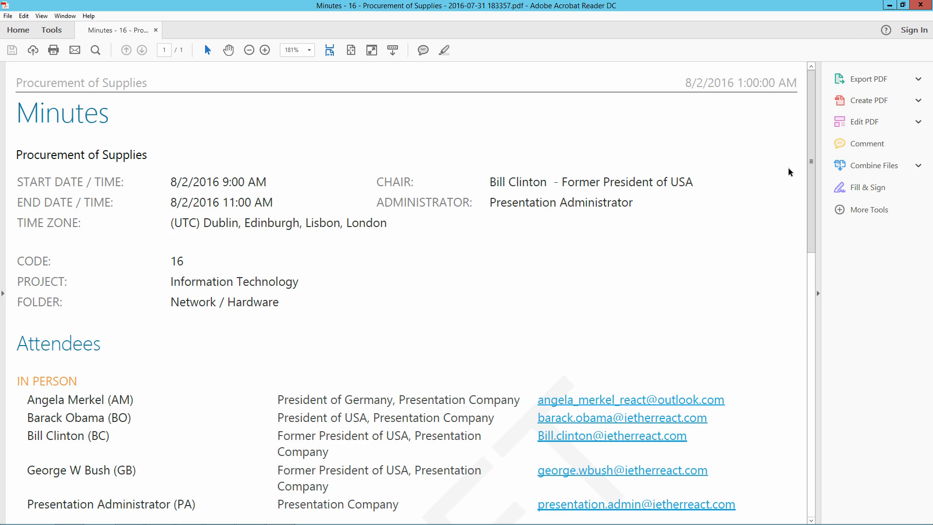
left_click_drag(811, 139, 806, 358)
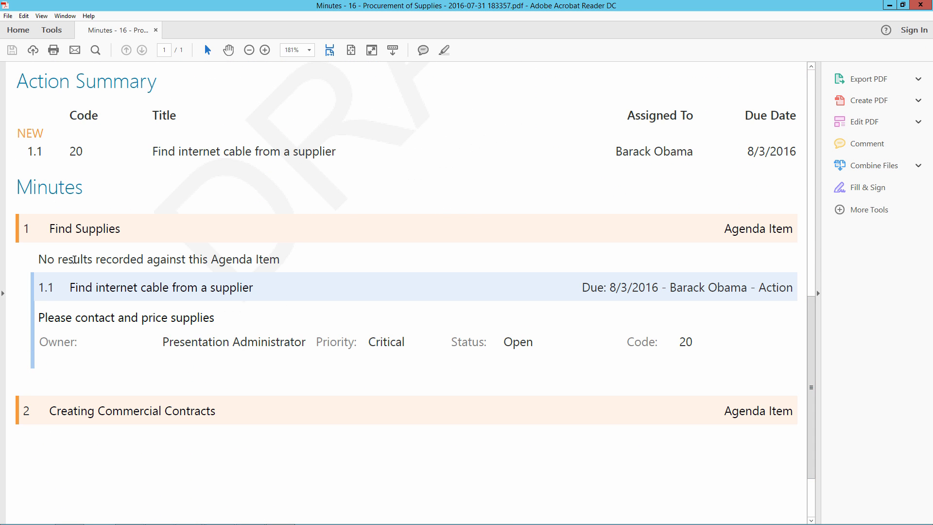
scroll(146, 163, "up", 1)
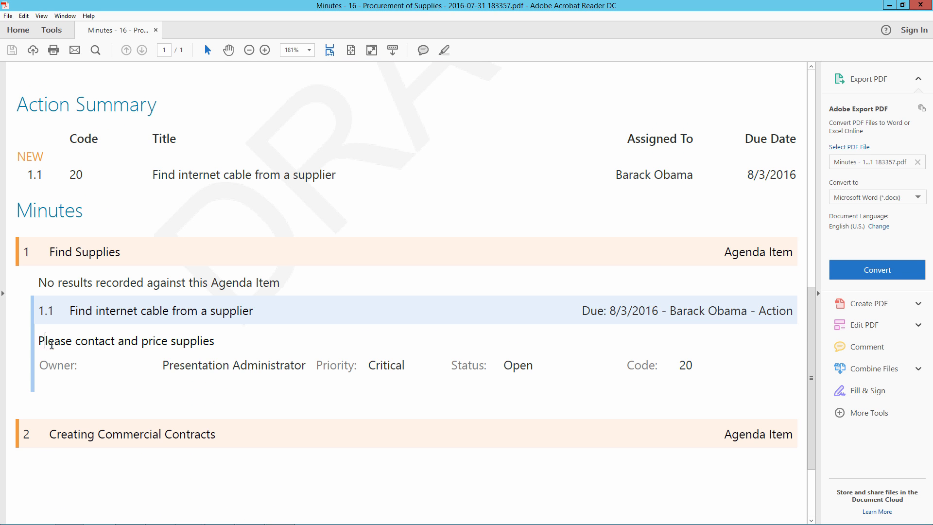
left_click_drag(46, 344, 268, 361)
left_click(267, 361)
left_click_drag(669, 313, 791, 314)
left_click(790, 314)
left_click(920, 5)
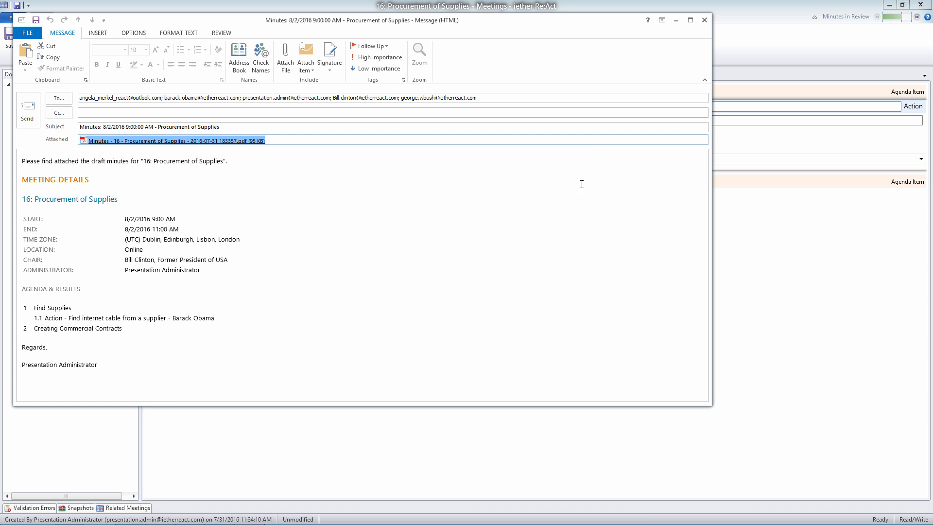
left_click(704, 19)
left_click(478, 292)
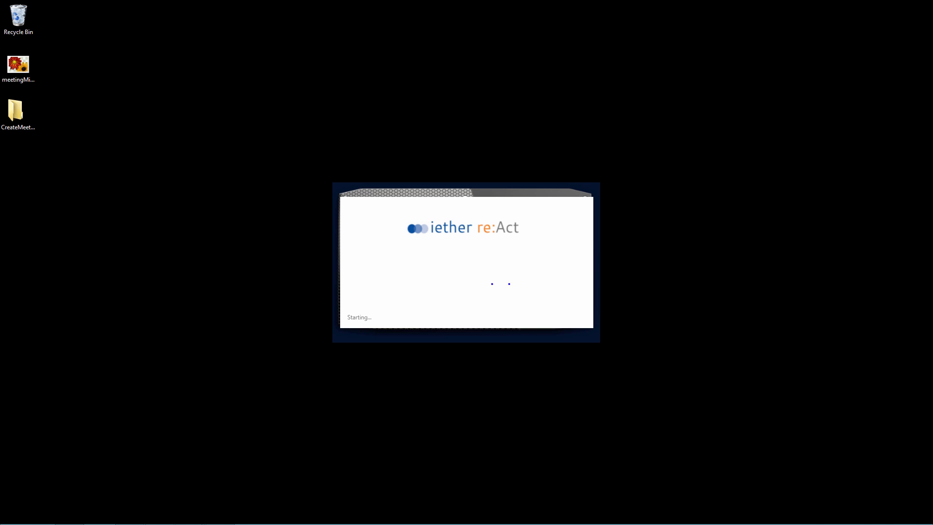
Return to the actions list of the 3rd Party Software Certification folder and inspect the internet cable action's entry and available commands.
mouse_move(189, 514)
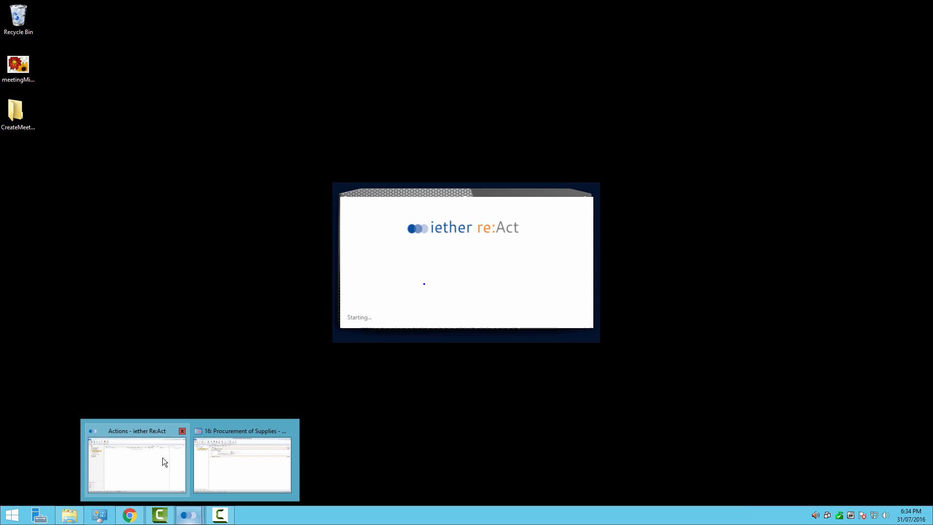
left_click(150, 429)
left_click(285, 119)
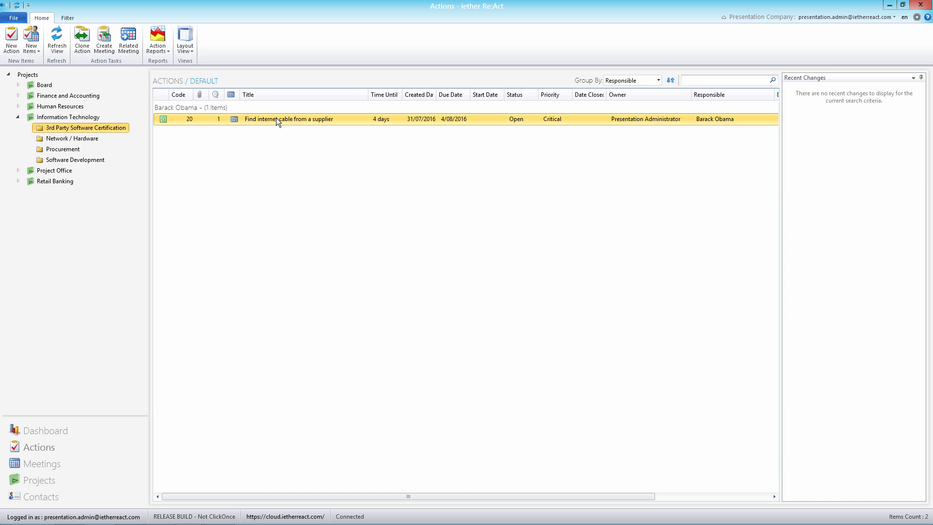
right_click(233, 119)
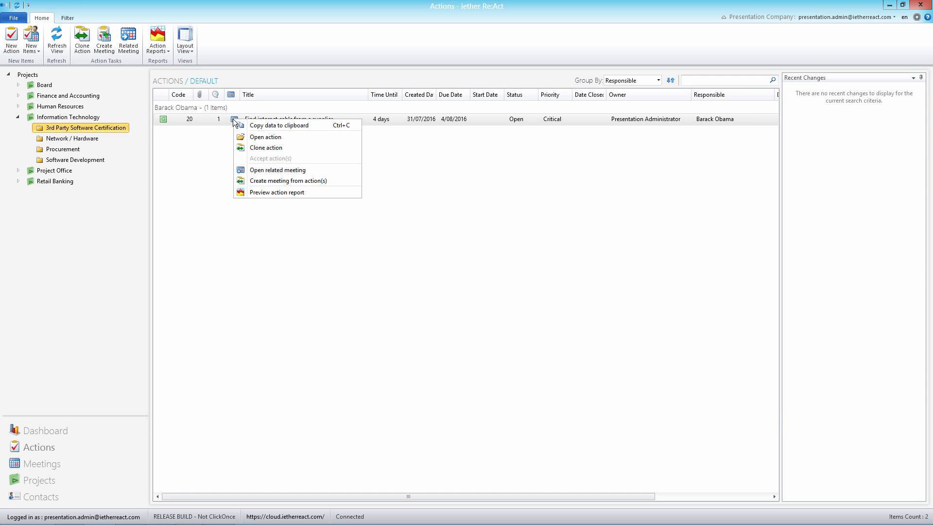
key("Escape")
left_click(231, 121)
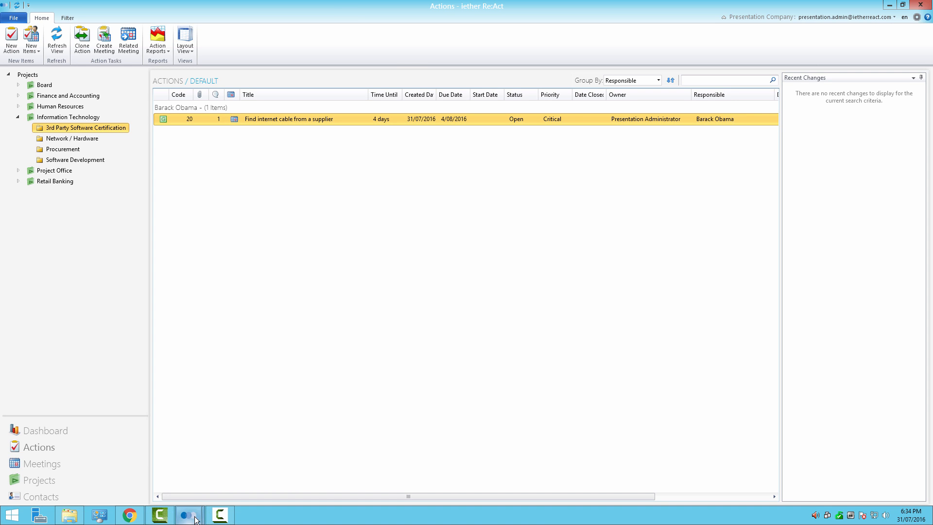
Close the Procurement of Supplies meeting, reopen it as the internet cable action's related meeting, and select action 1.1 in its agenda.
mouse_move(189, 515)
left_click(259, 433)
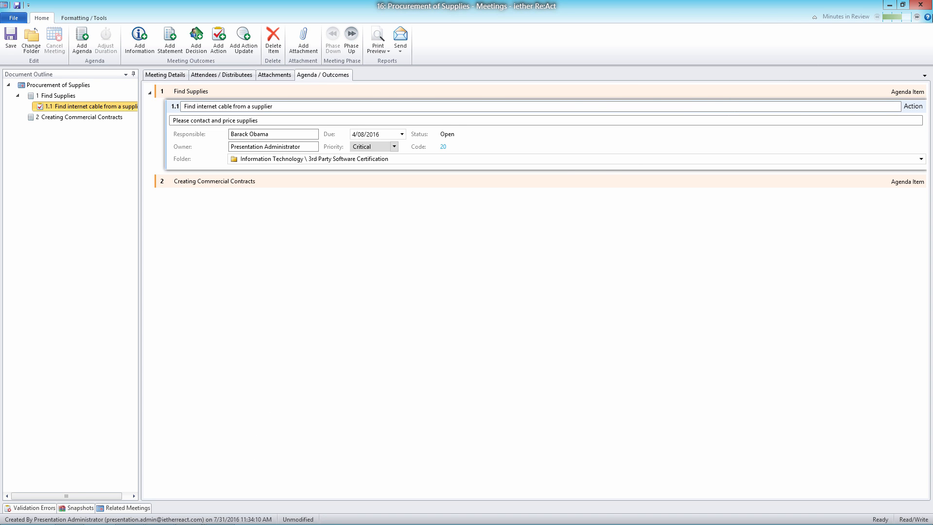
left_click(927, 8)
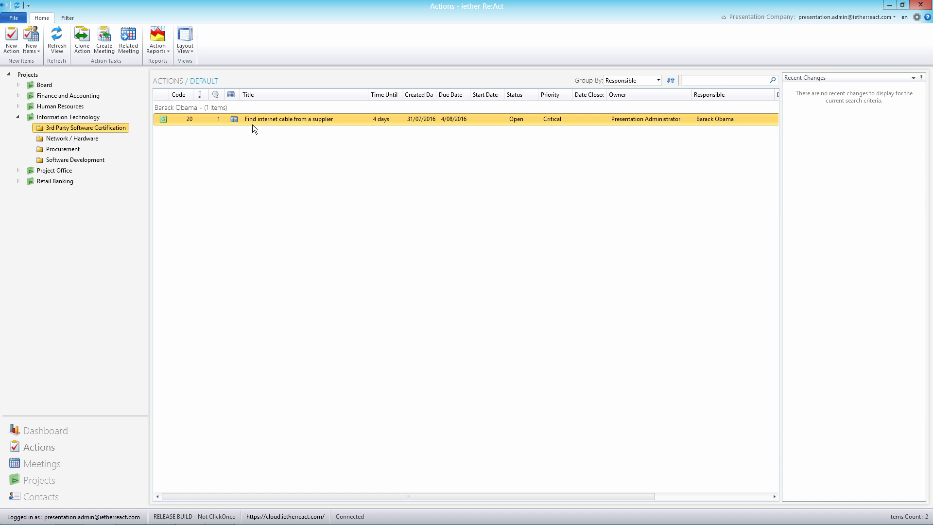
right_click(234, 119)
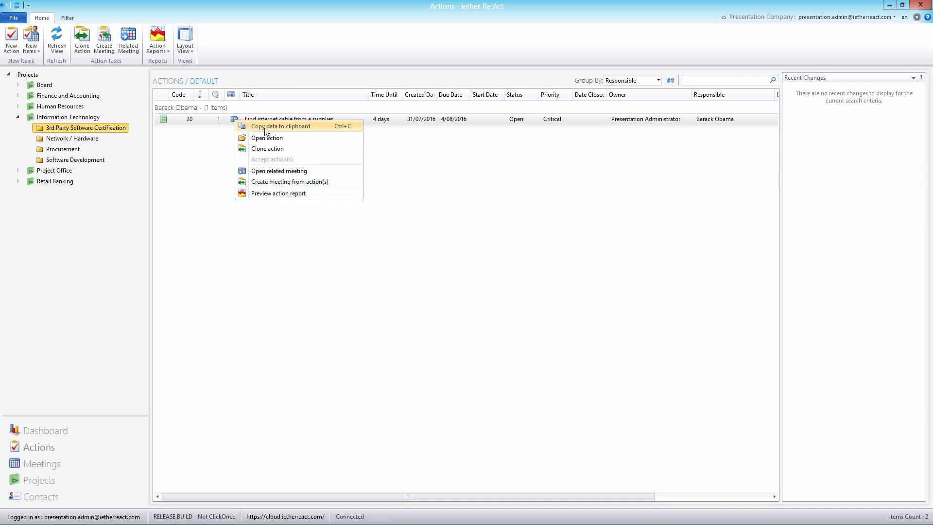
left_click(274, 171)
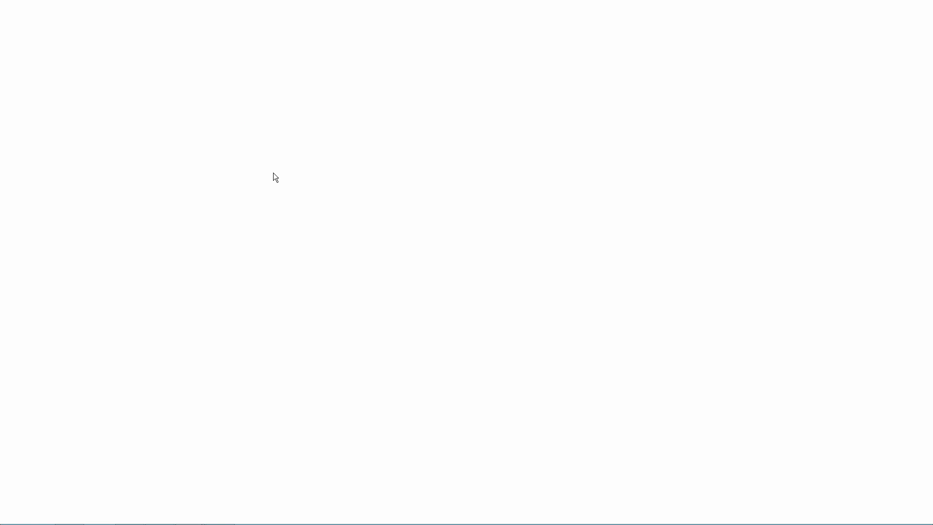
left_click(306, 75)
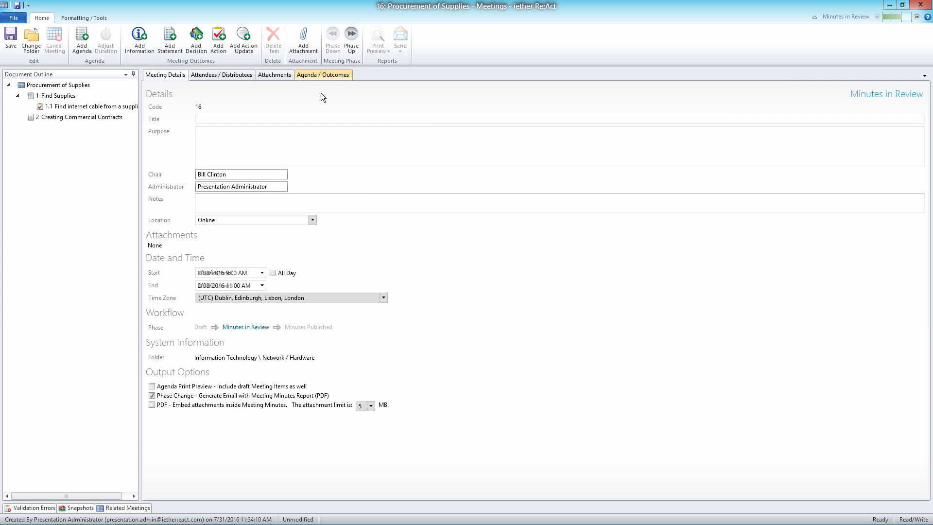
left_click(71, 106)
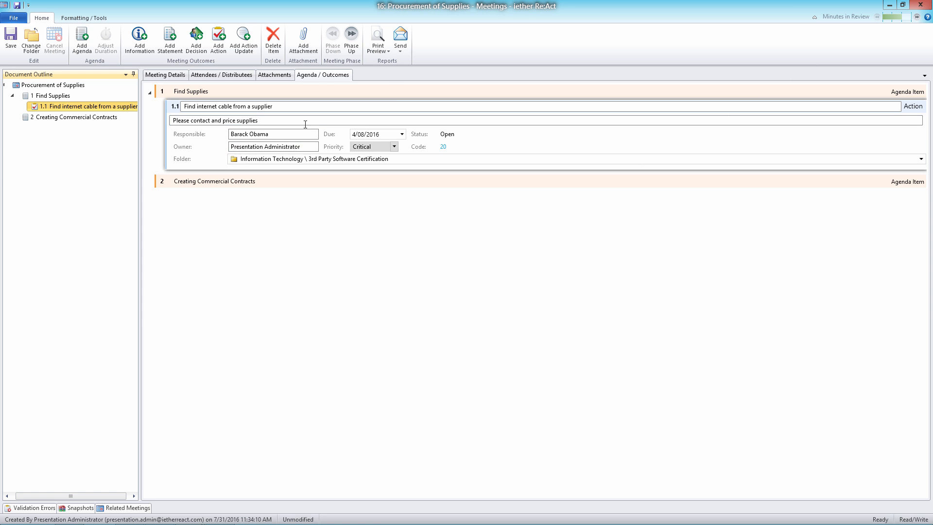
Reassign the internet cable action to Bill Clinton as the responsible person and save the meeting.
double_click(335, 1)
left_click(328, 155)
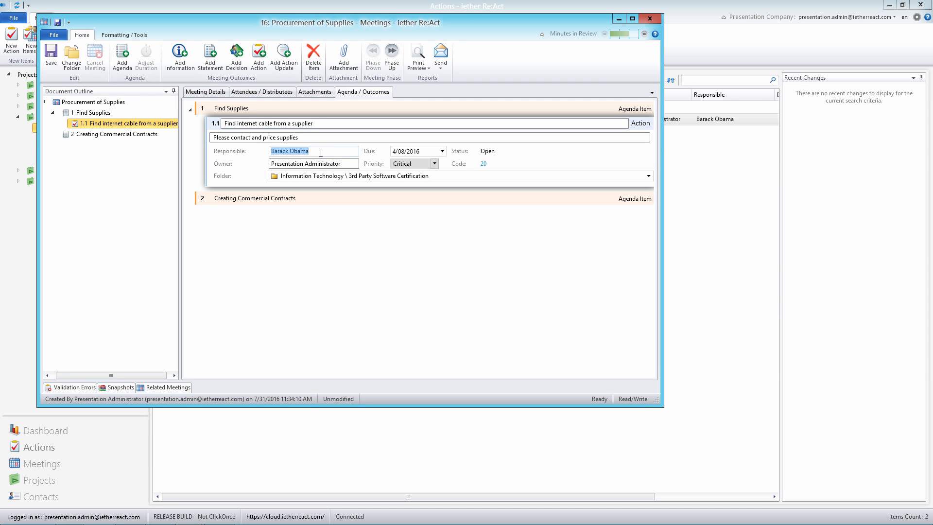
left_click(633, 19)
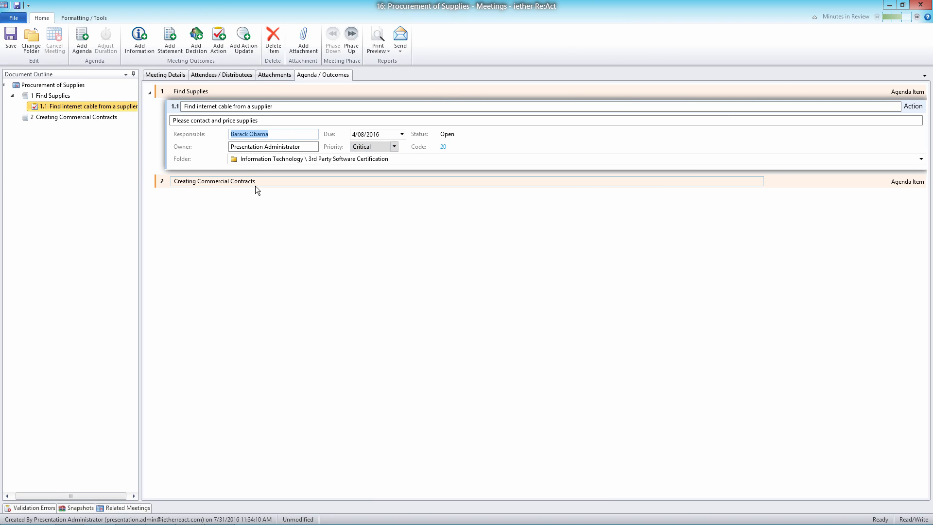
type("Bill Clinton")
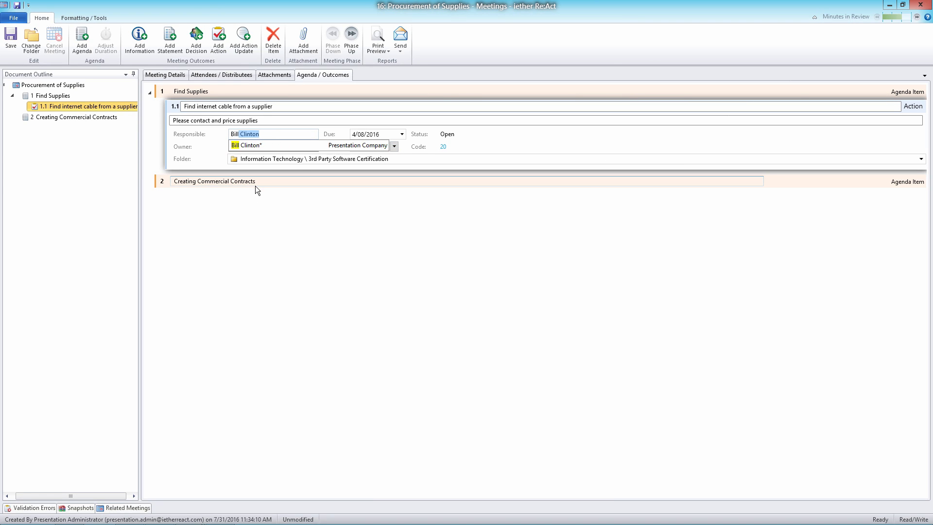
left_click(263, 146)
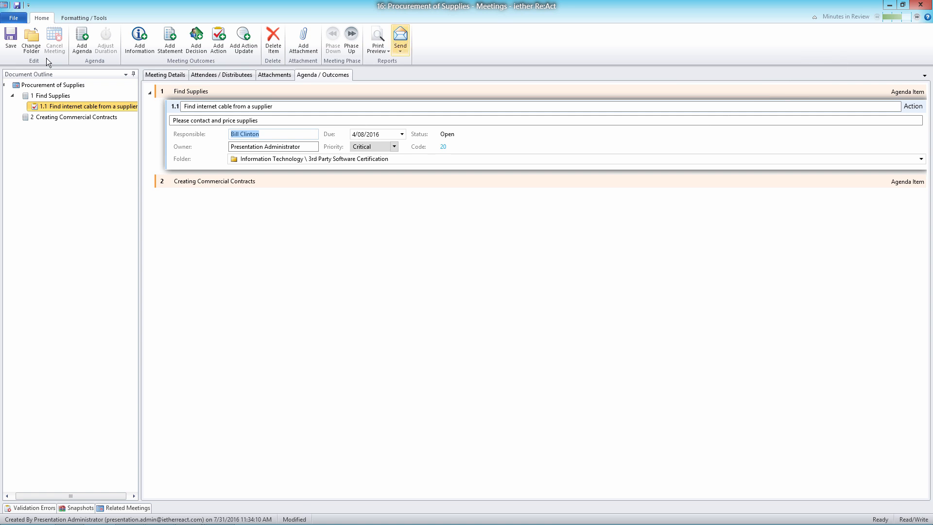
left_click(17, 5)
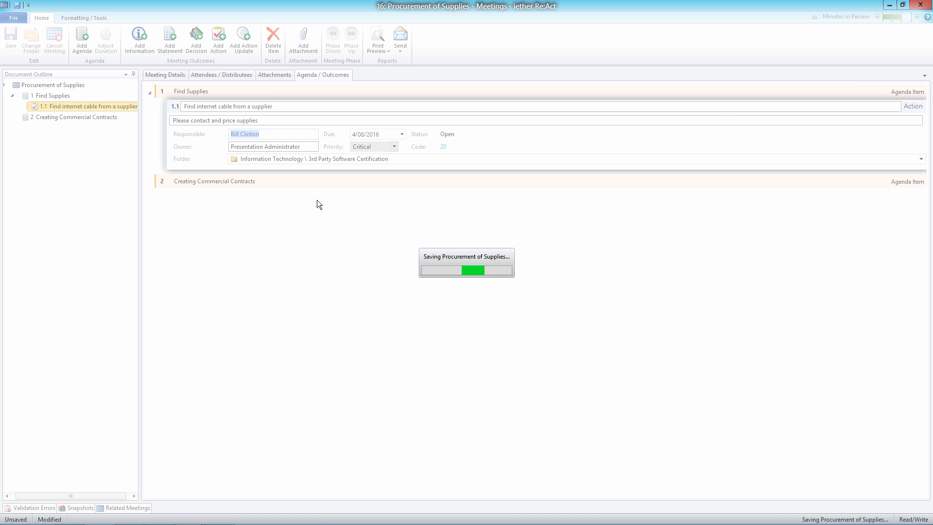
Minimize the Procurement of Supplies meeting, open the internet cable action from the actions list, and enlarge and reposition its window.
left_click(887, 6)
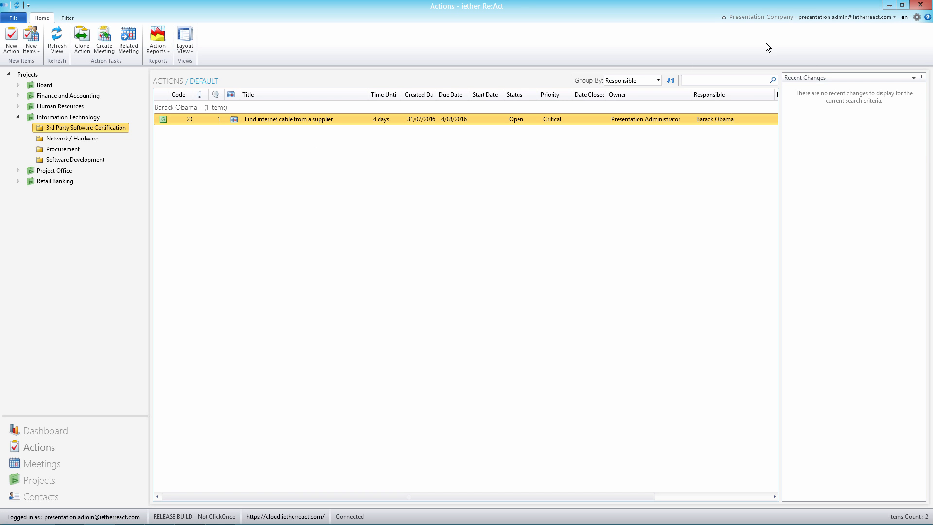
double_click(249, 120)
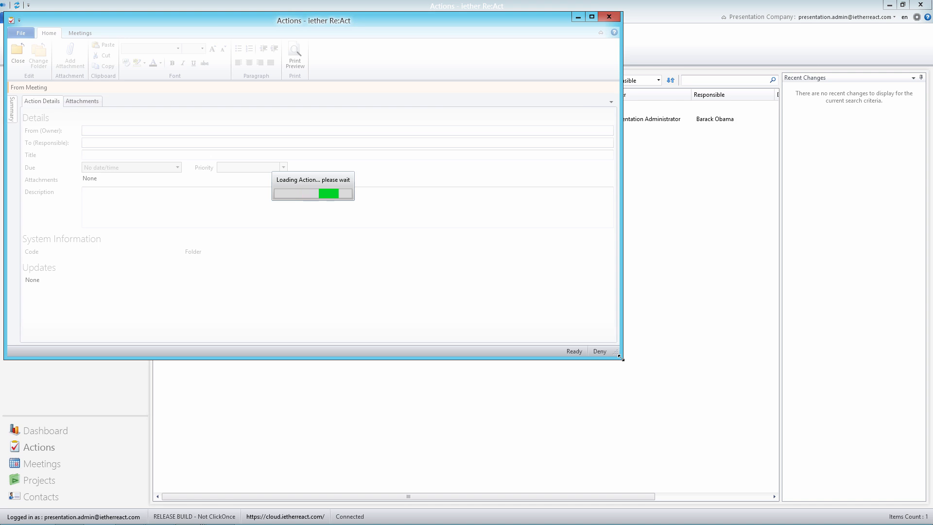
left_click_drag(621, 358, 781, 463)
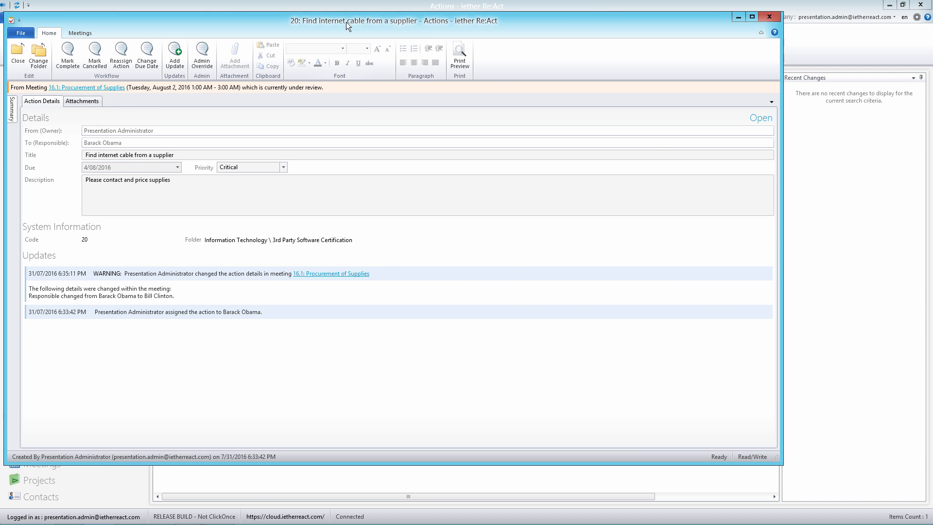
left_click_drag(346, 19, 462, 28)
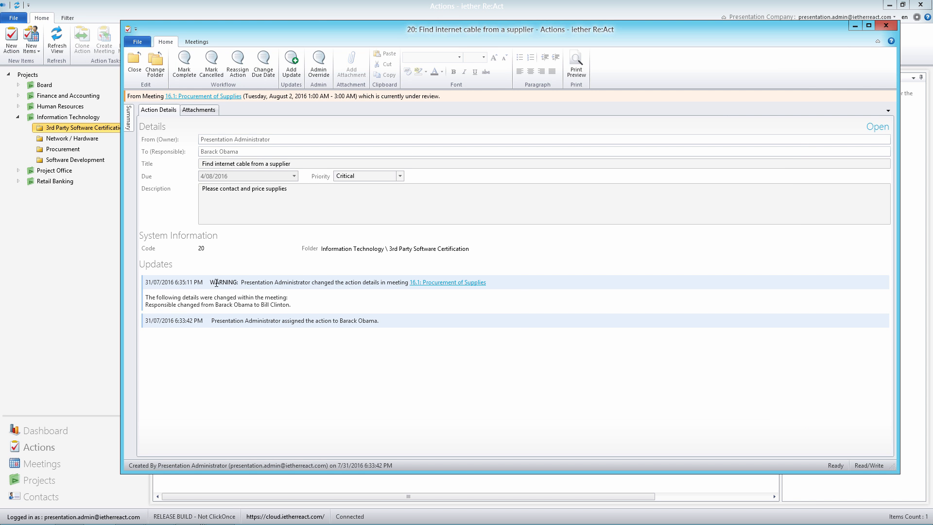
Examine the action's update history for the warning about details changed within the Procurement of Supplies meeting.
left_click_drag(216, 283, 374, 284)
left_click_drag(149, 296, 314, 306)
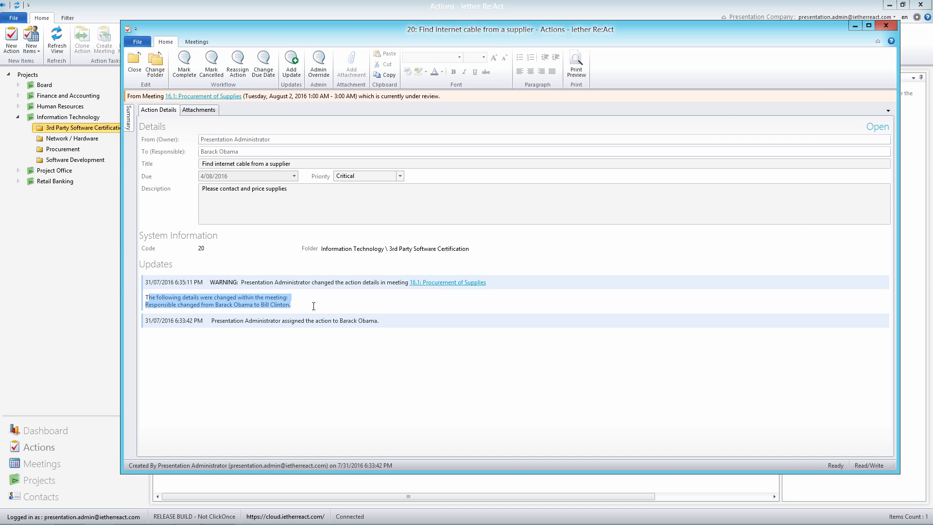
left_click(301, 307)
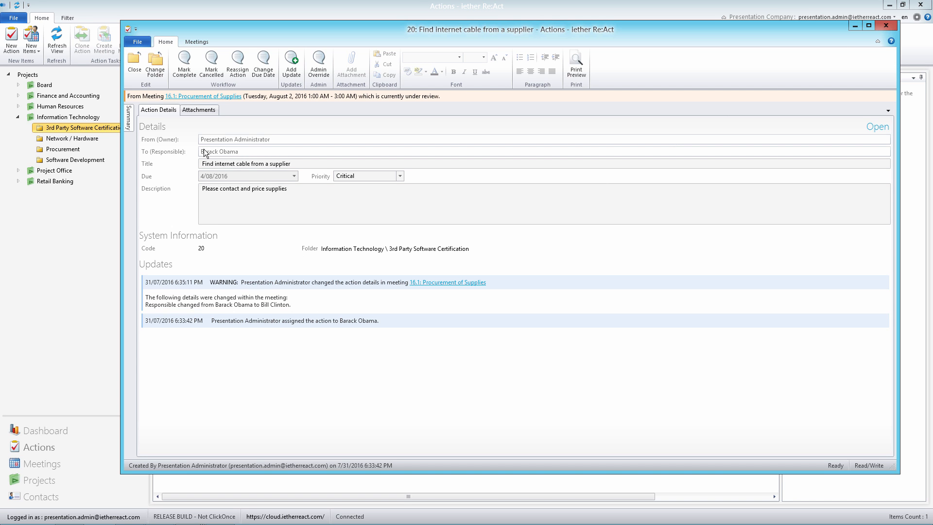
left_click_drag(156, 297, 291, 299)
left_click(293, 300)
Reassign the internet cable action to Bill Clinton within the action itself, with the comment "As per meeting".
left_click(237, 64)
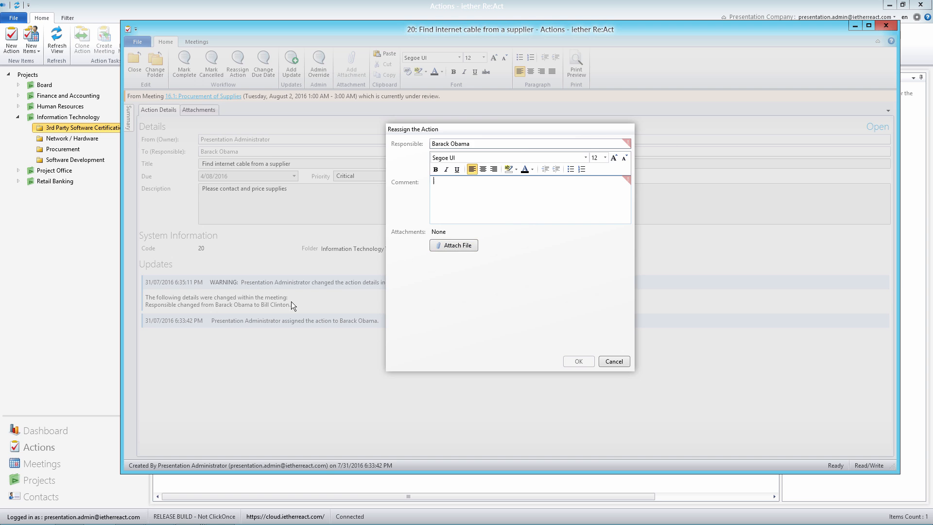
left_click_drag(487, 145, 376, 126)
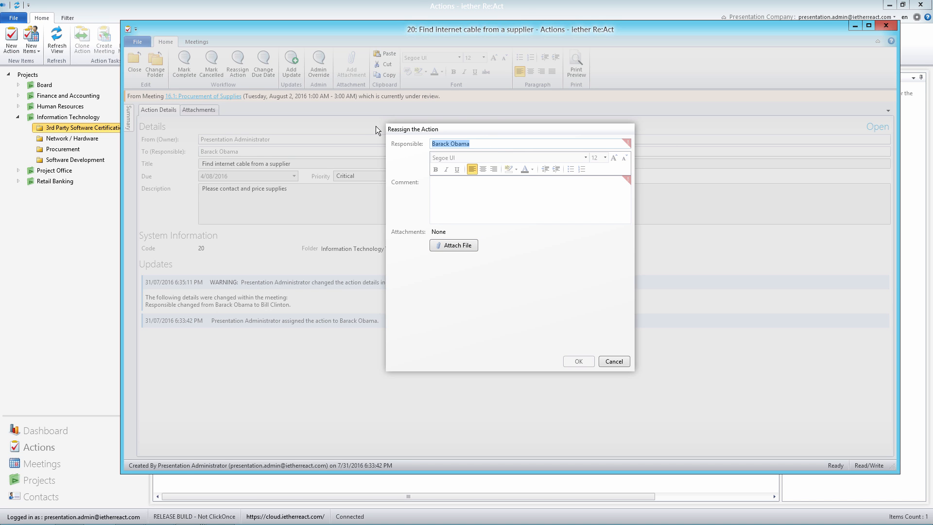
type("Bill Clinton")
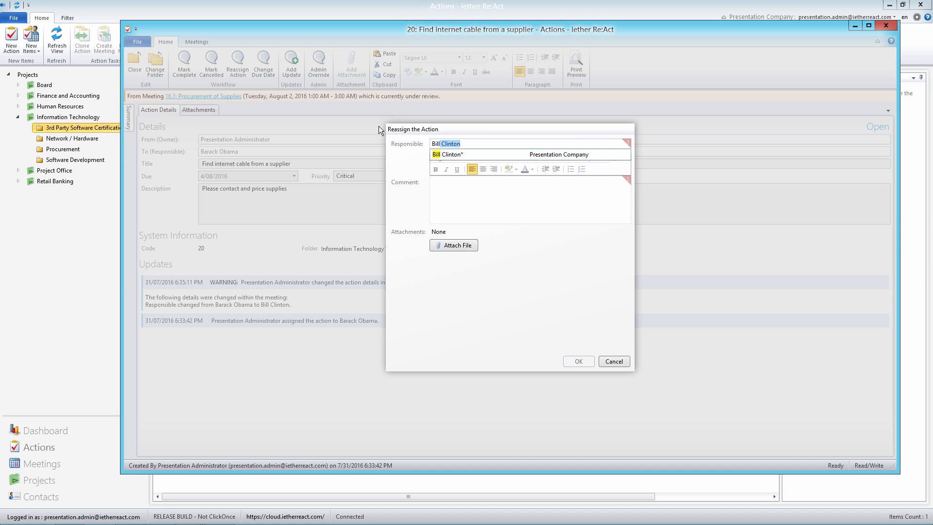
left_click(494, 200)
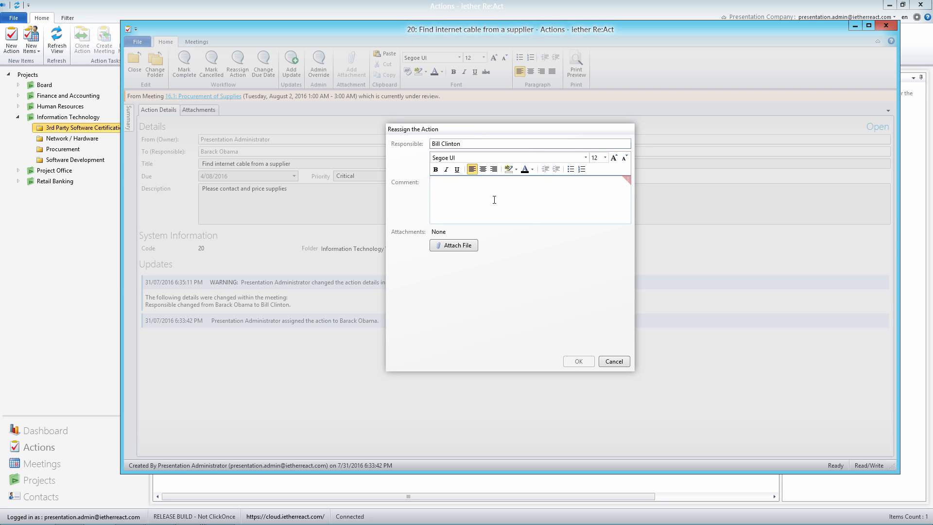
type("As per meeting")
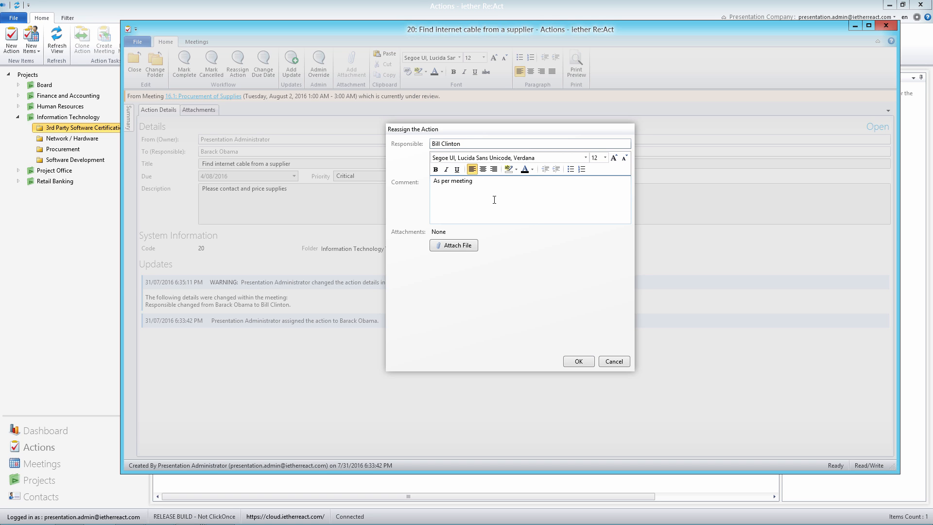
left_click(585, 360)
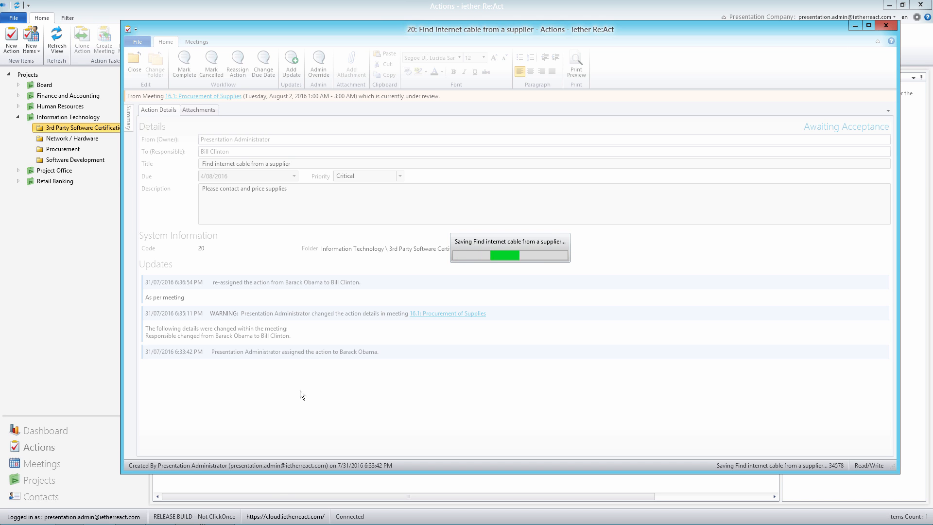
Return to the Procurement of Supplies meeting, check the status of action 1.1, and close the meeting.
mouse_move(190, 516)
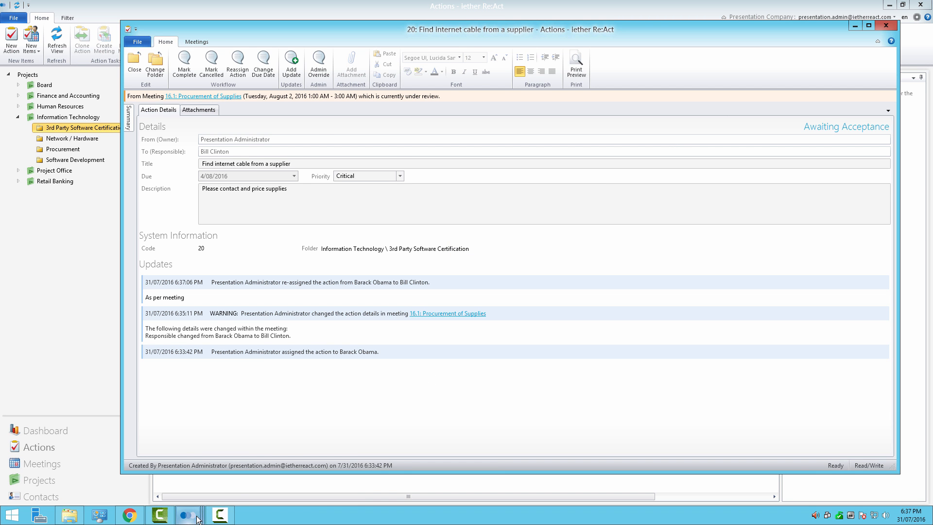
left_click(209, 432)
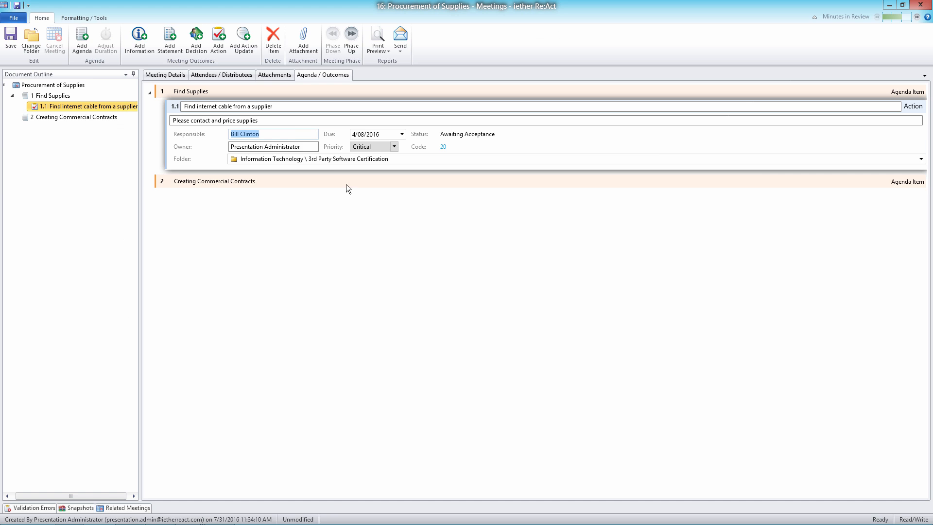
left_click(286, 106)
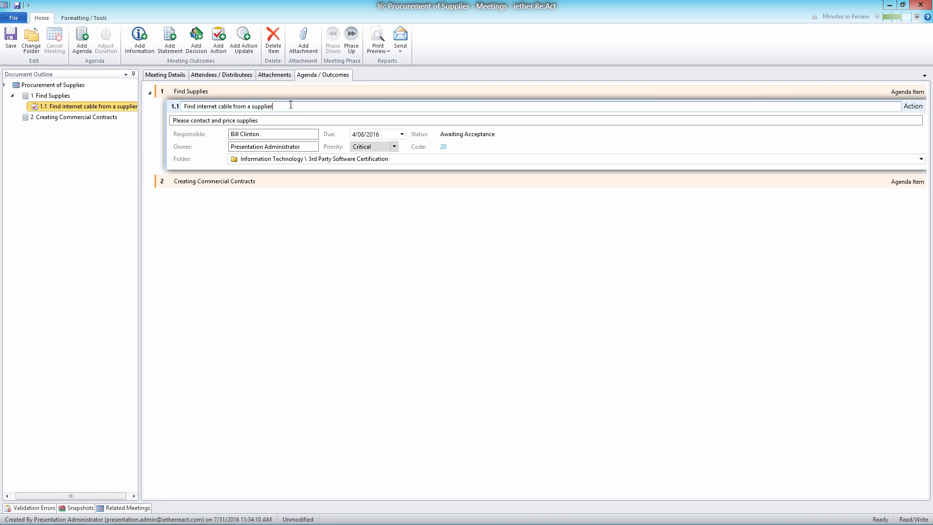
left_click(929, 6)
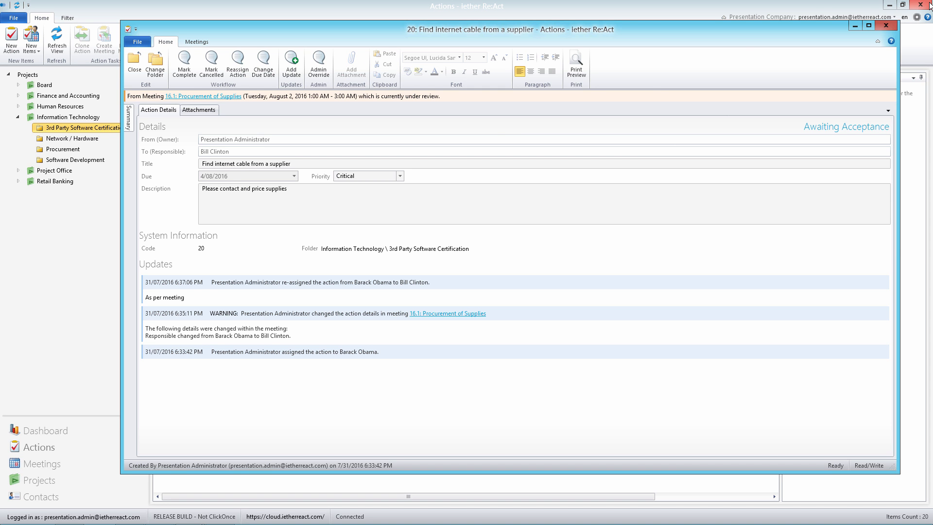